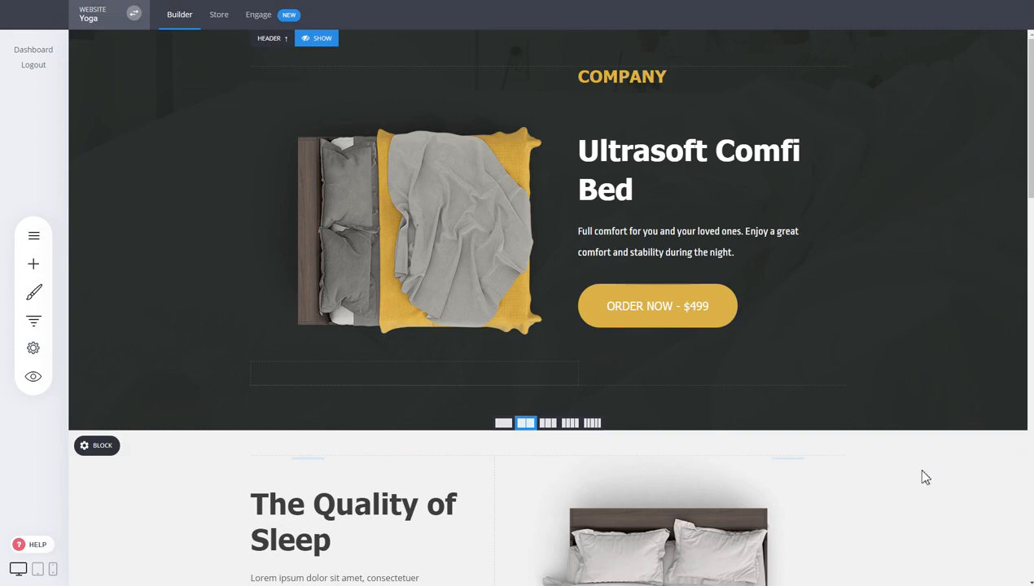
# - Go back to My Websites & Funnels and start creating a new funnel
pyautogui.click(45, 323)
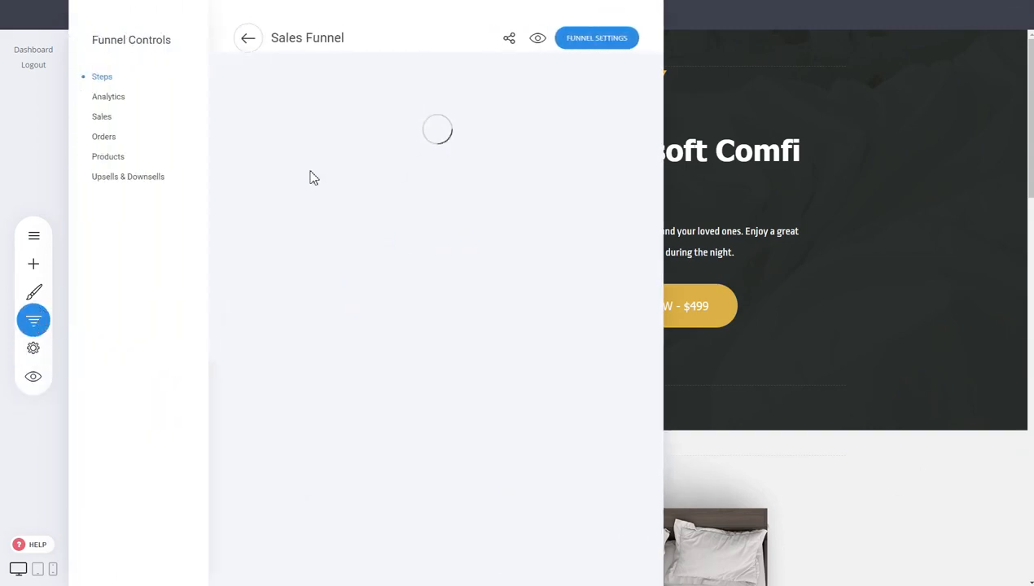
pyautogui.click(247, 36)
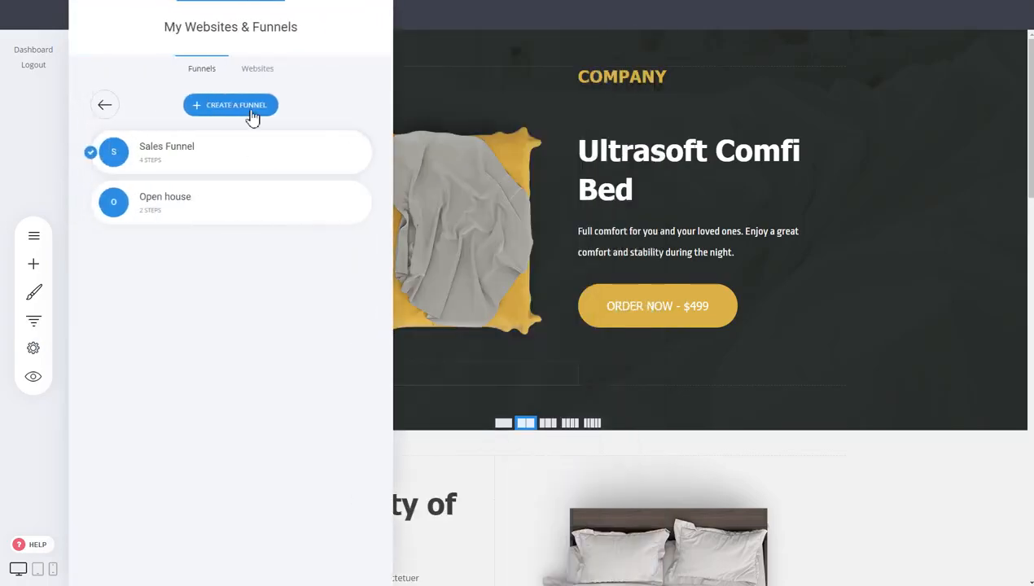
pyautogui.click(248, 107)
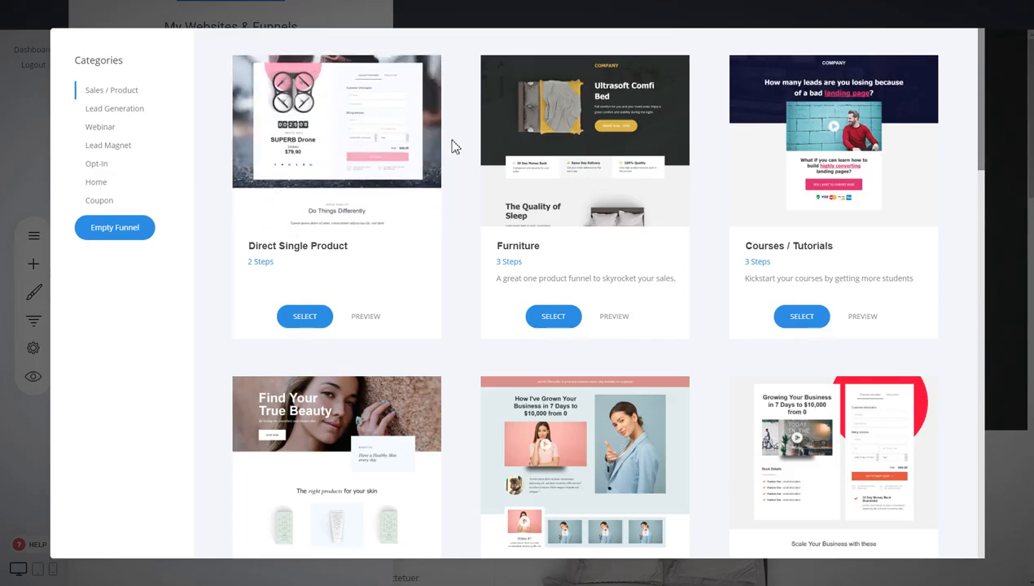
# - Pick the Cosmetics template and save the new funnel under the name 'dasd'
pyautogui.scroll(-2, 455, 145)
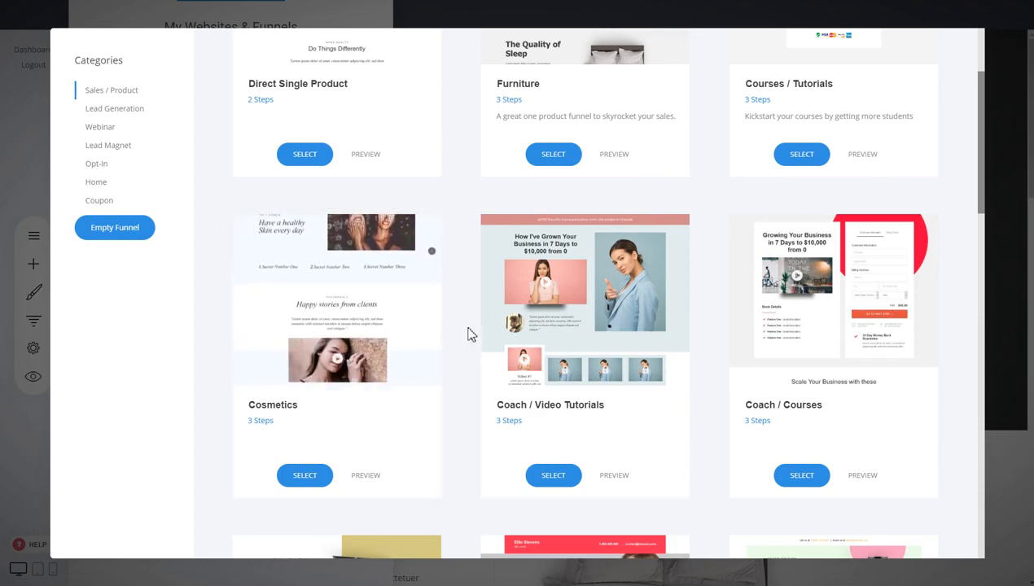
pyautogui.scroll(-3, 469, 332)
pyautogui.scroll(3, 469, 325)
pyautogui.scroll(-3, 469, 323)
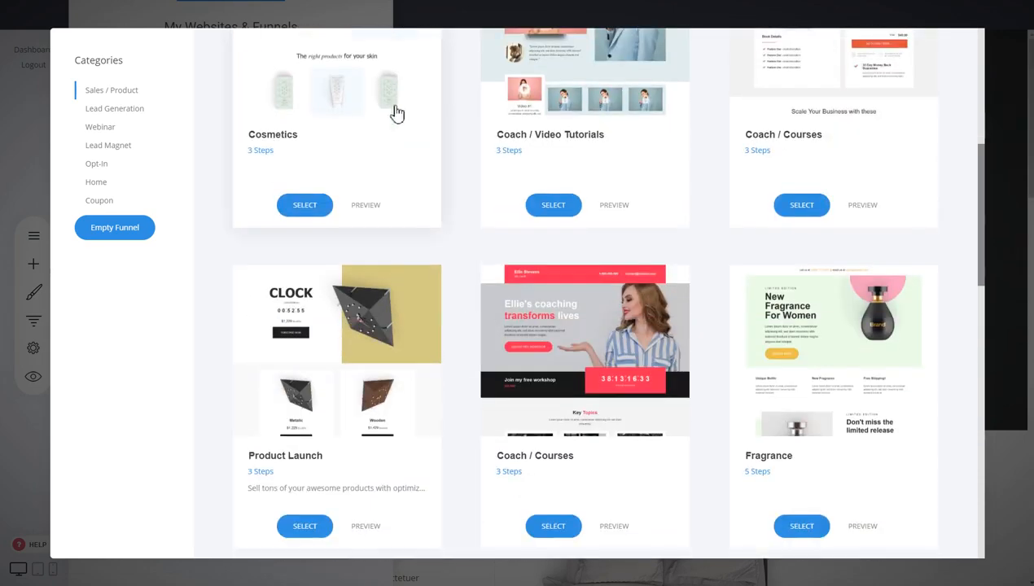
pyautogui.scroll(-3, 863, 431)
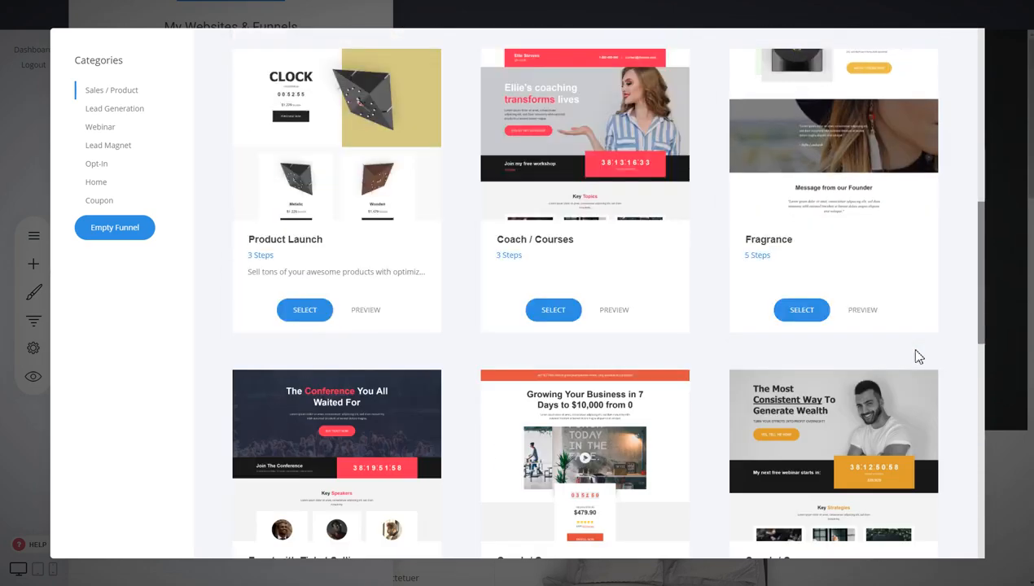
pyautogui.scroll(-2, 918, 356)
pyautogui.scroll(10, 570, 328)
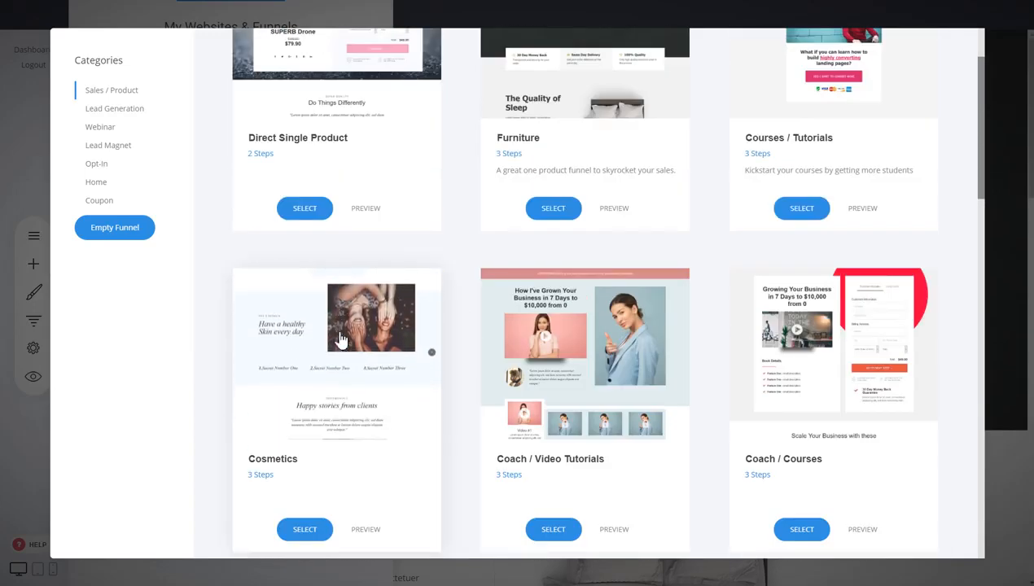
pyautogui.click(355, 316)
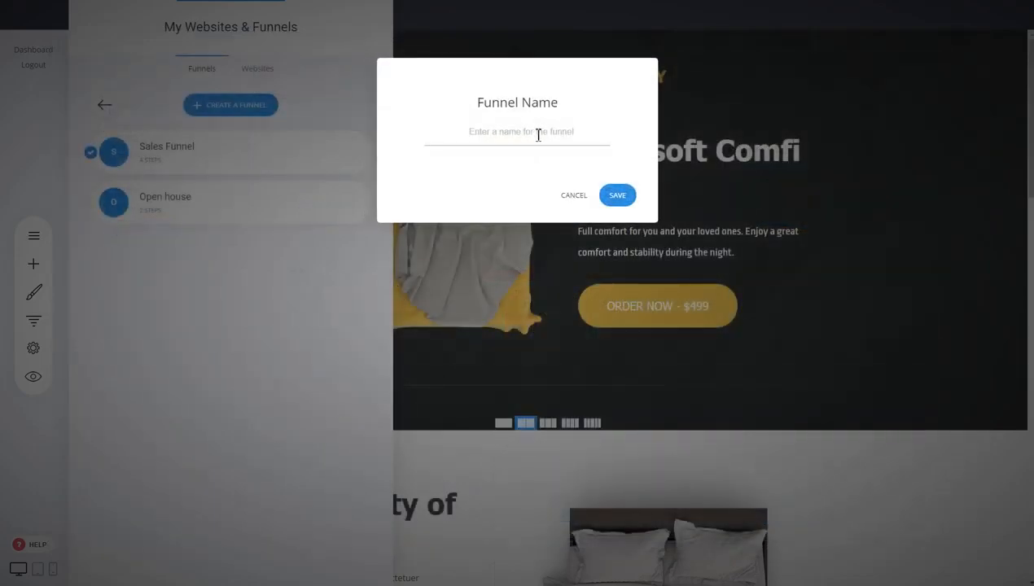
pyautogui.click(538, 135)
pyautogui.write('dasdas')
pyautogui.click(617, 196)
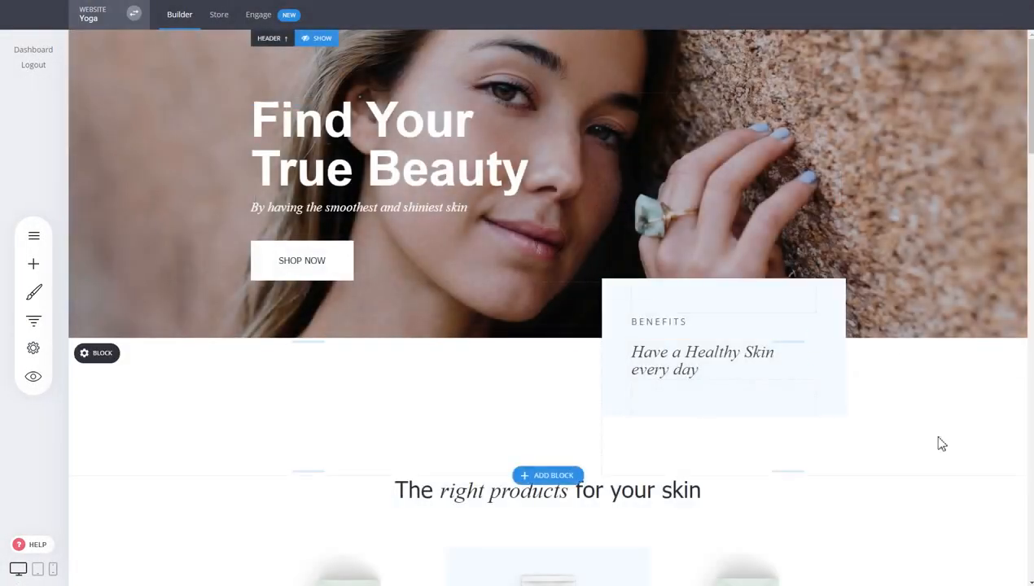
# - Drag the 50ml Face Cream heading's top spacing handle down to add space above it
pyautogui.scroll(-4, 859, 196)
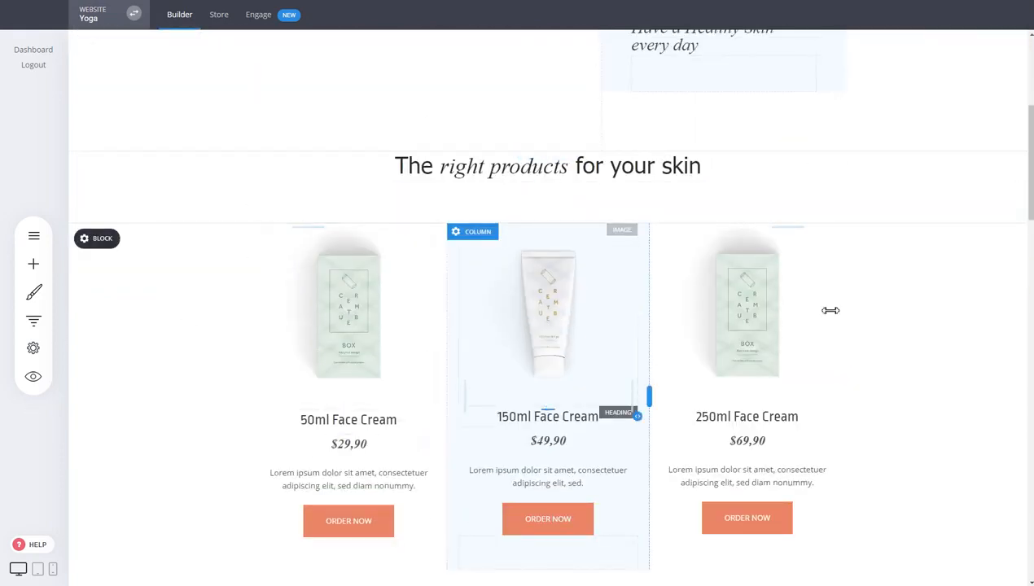
pyautogui.scroll(-3, 928, 337)
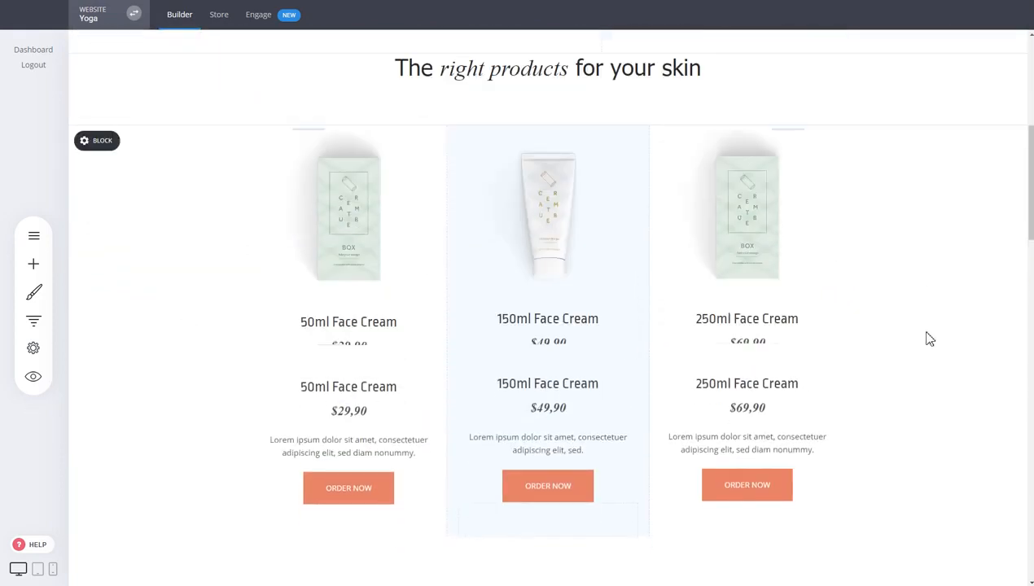
pyautogui.scroll(3, 895, 358)
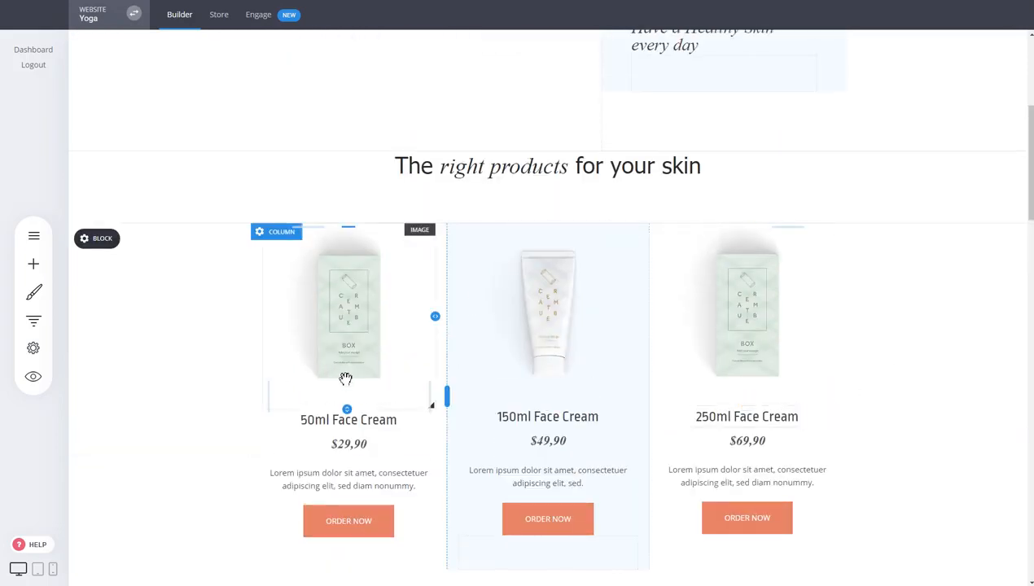
pyautogui.moveTo(355, 413)
pyautogui.mouseDown()
pyautogui.moveTo(354, 453)
pyautogui.moveTo(358, 402)
pyautogui.mouseUp()
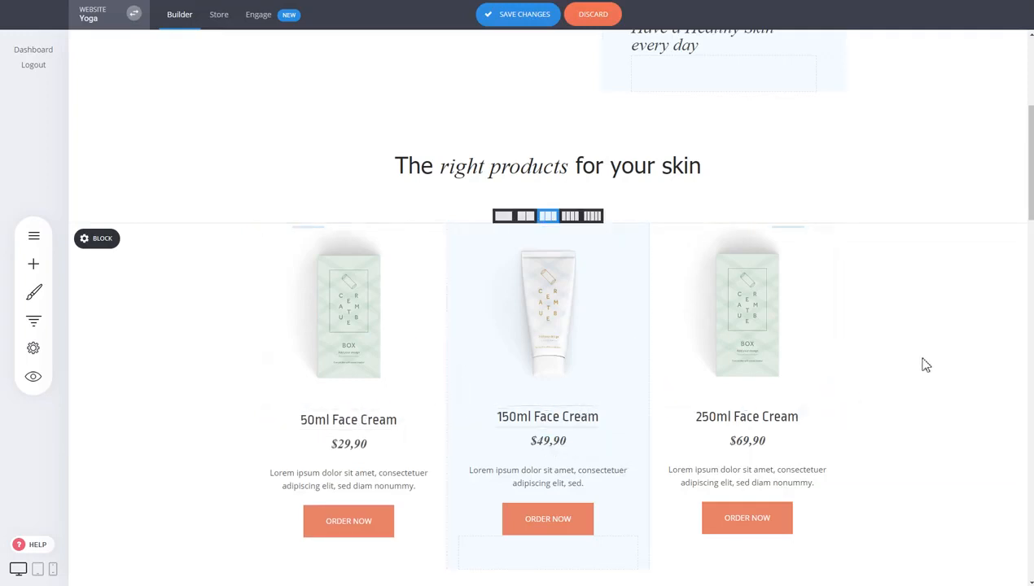
pyautogui.scroll(-2, 367, 409)
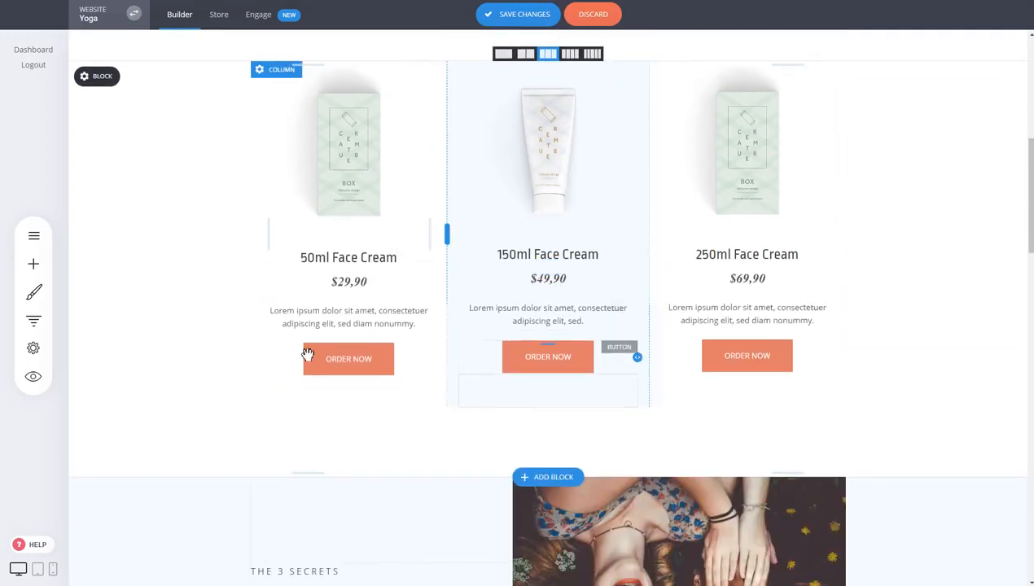
# - Link the 50ml ORDER NOW button to the store product Yoga for Newbies with the Add to cart action
pyautogui.click(381, 364)
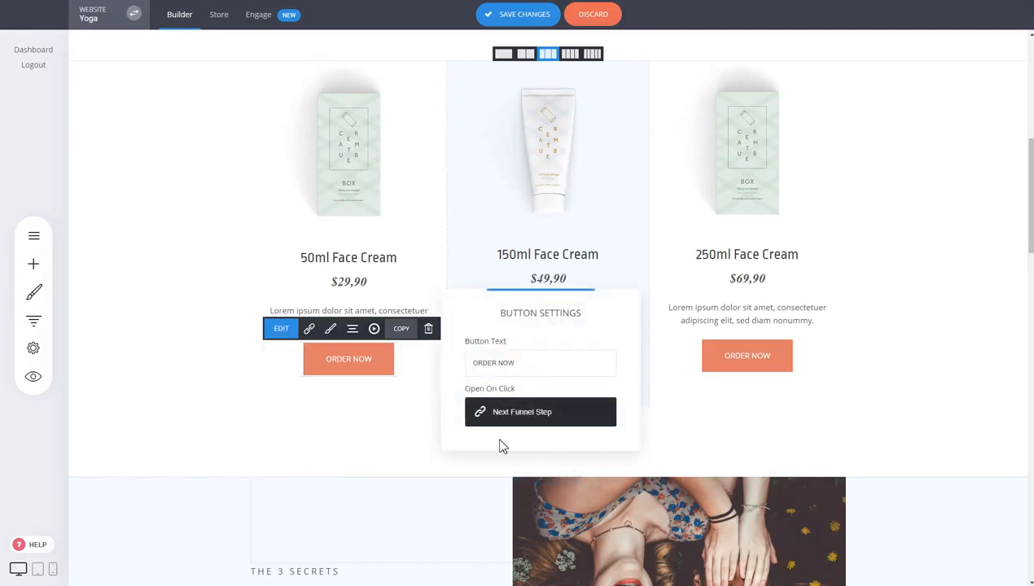
pyautogui.click(575, 429)
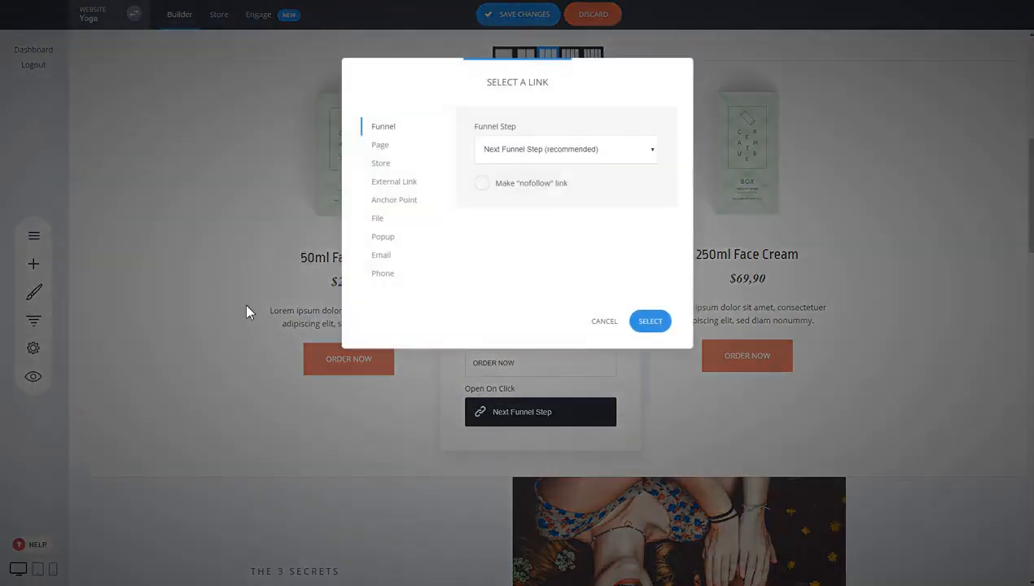
pyautogui.click(399, 167)
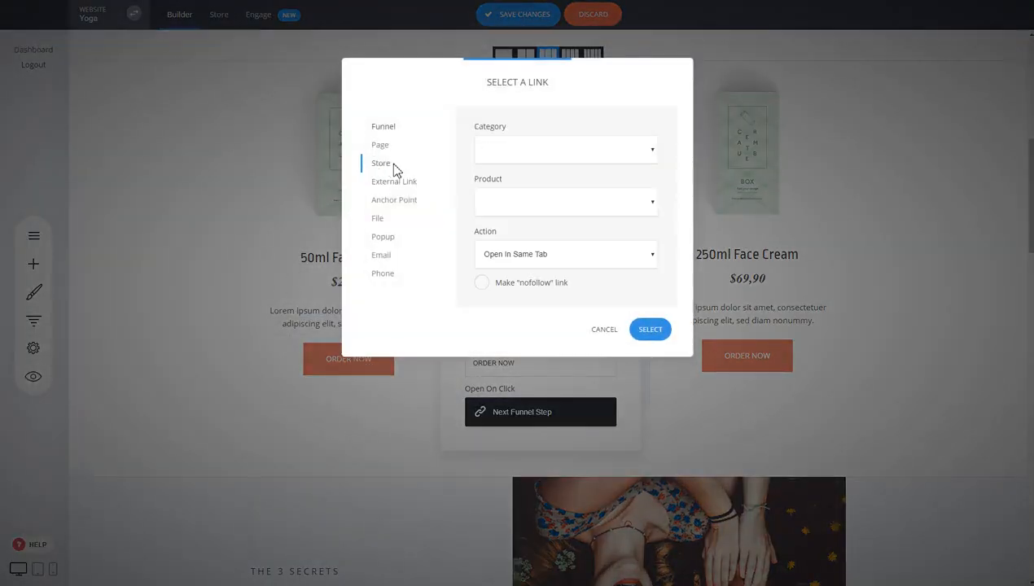
pyautogui.click(563, 213)
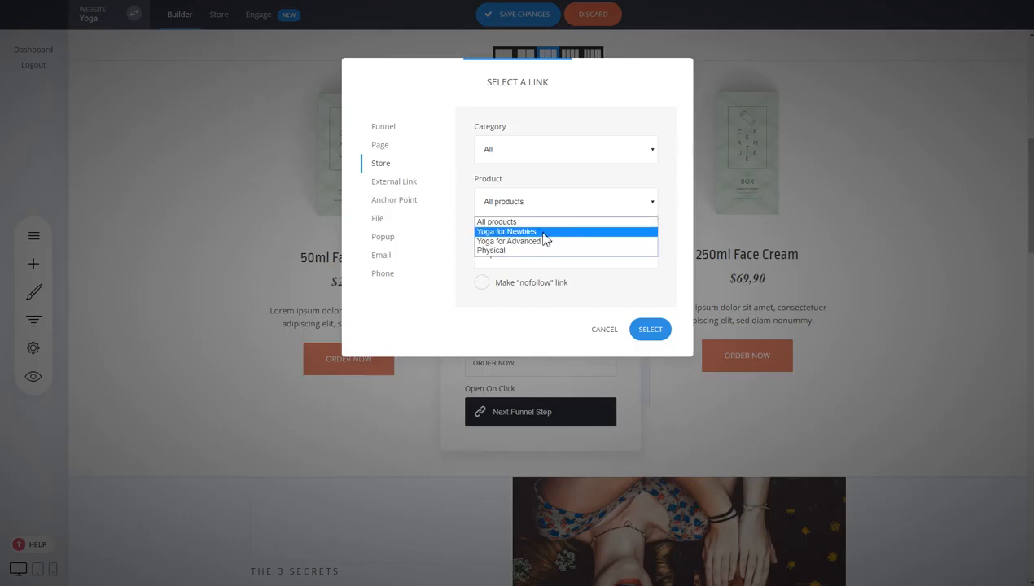
pyautogui.click(505, 232)
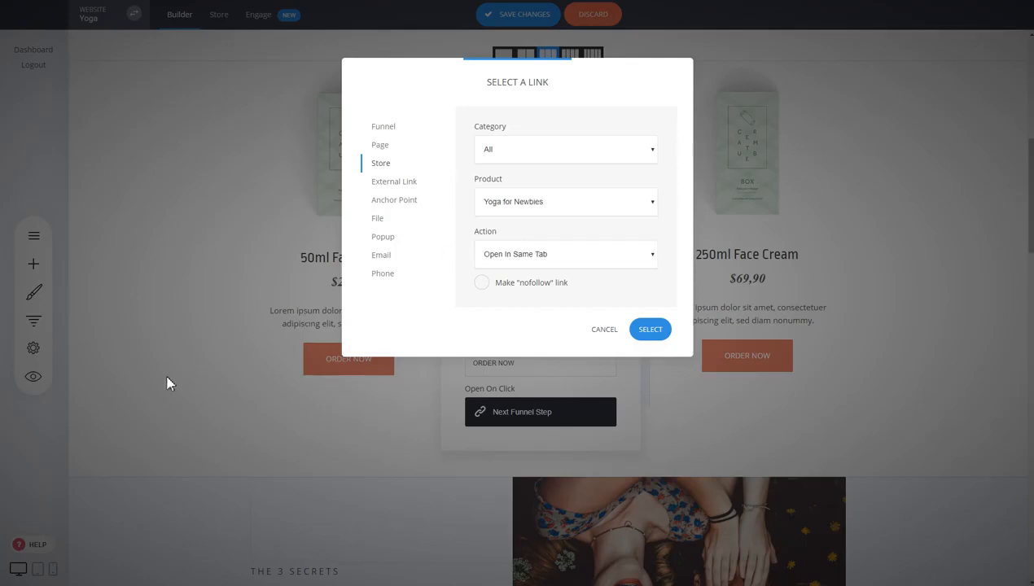
pyautogui.click(524, 261)
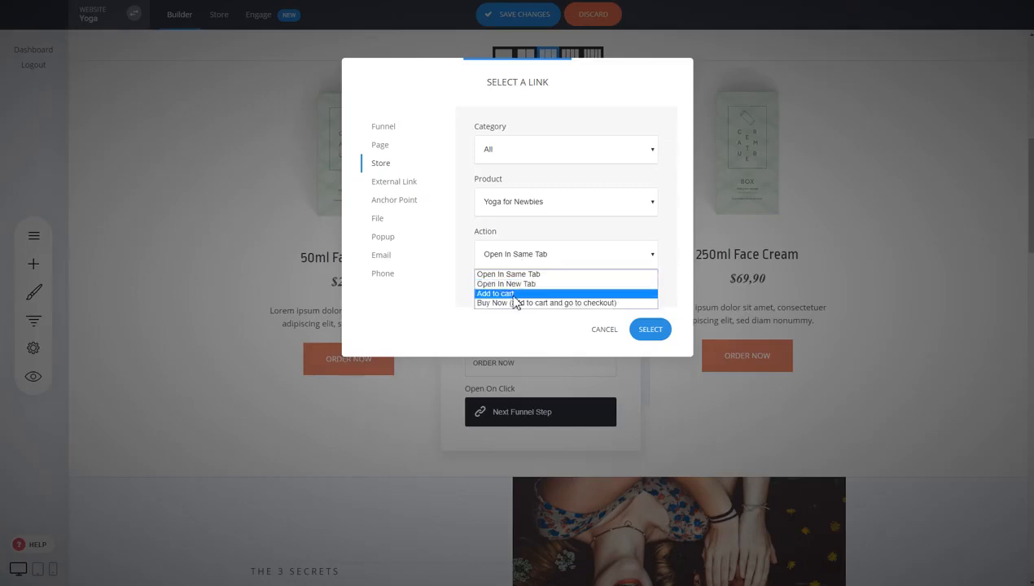
pyautogui.click(513, 295)
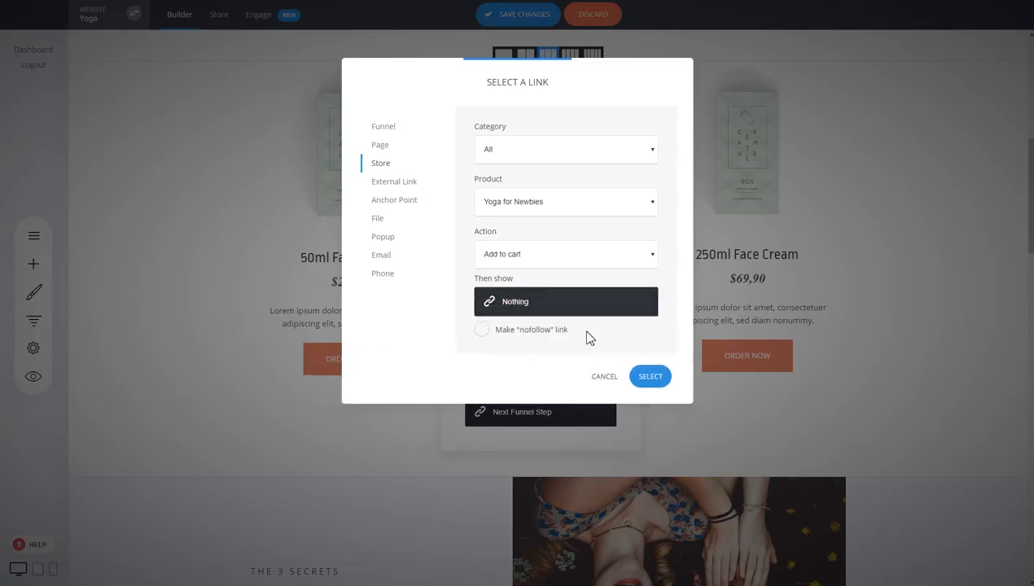
pyautogui.click(649, 378)
pyautogui.click(399, 370)
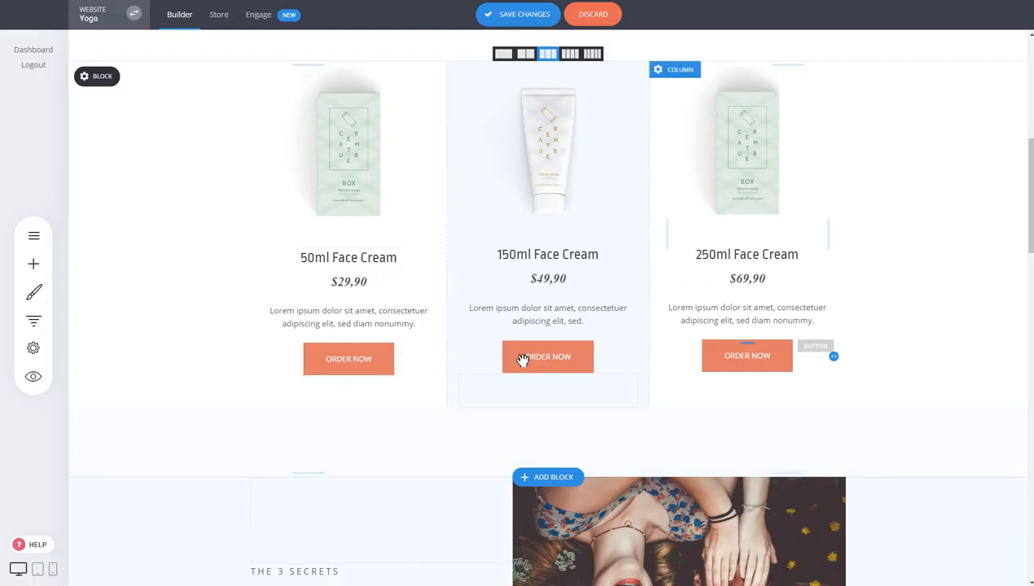
# - Link the 250ml ORDER NOW button to Yoga for Advanced with 'Buy Now (add to cart and go to checkout)'
pyautogui.click(538, 358)
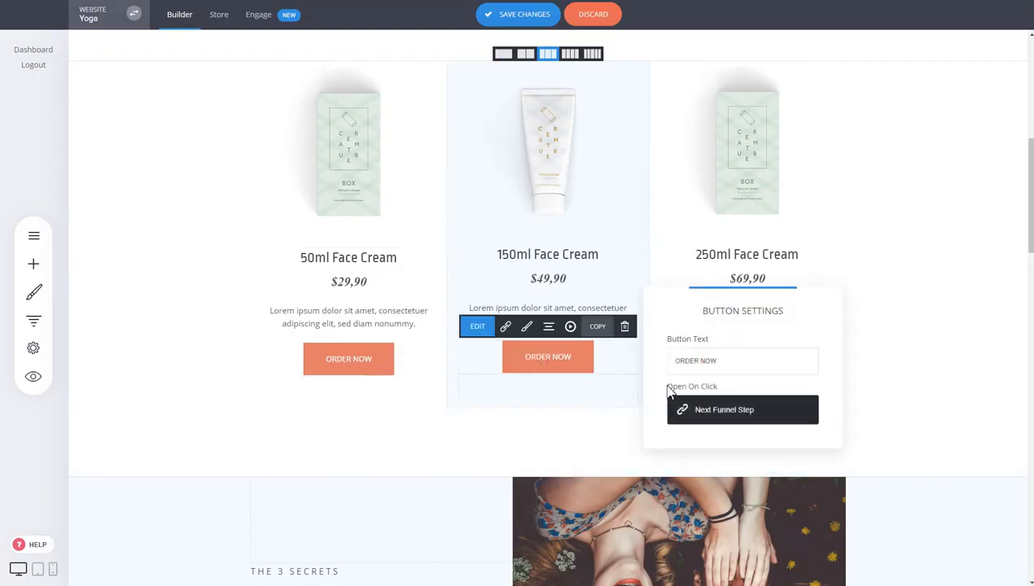
pyautogui.click(735, 418)
pyautogui.click(383, 164)
pyautogui.click(568, 200)
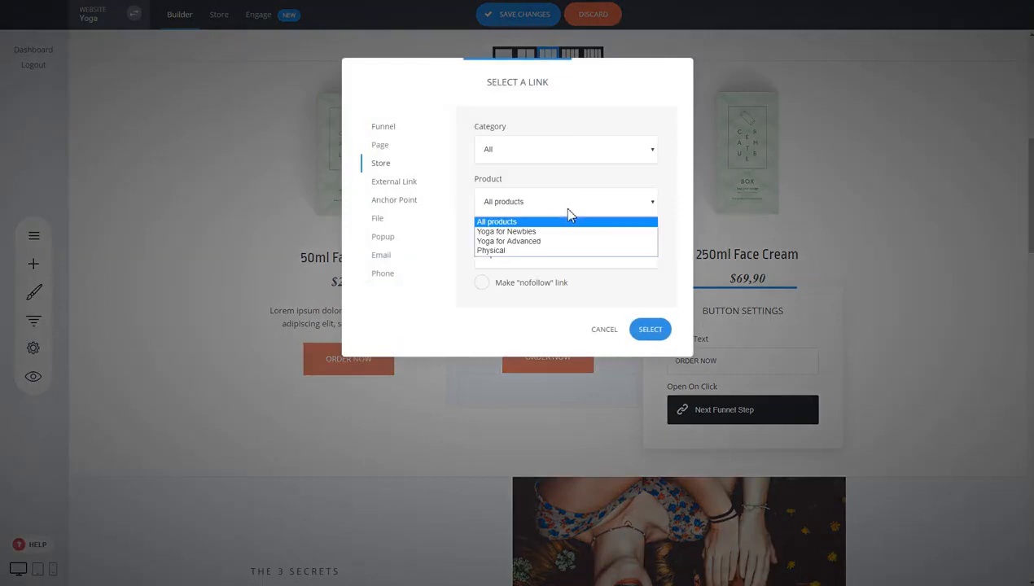
pyautogui.click(547, 242)
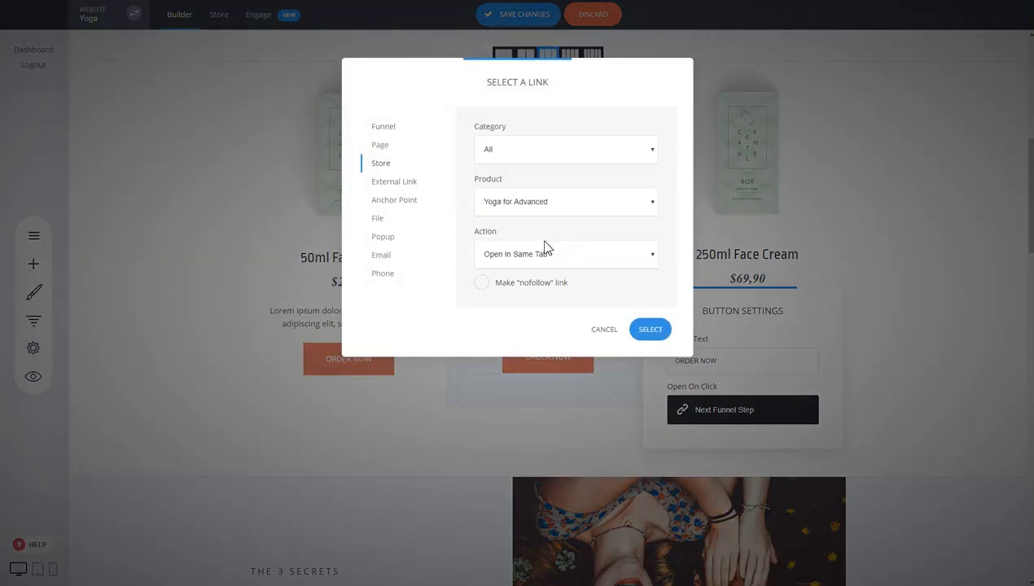
pyautogui.click(540, 256)
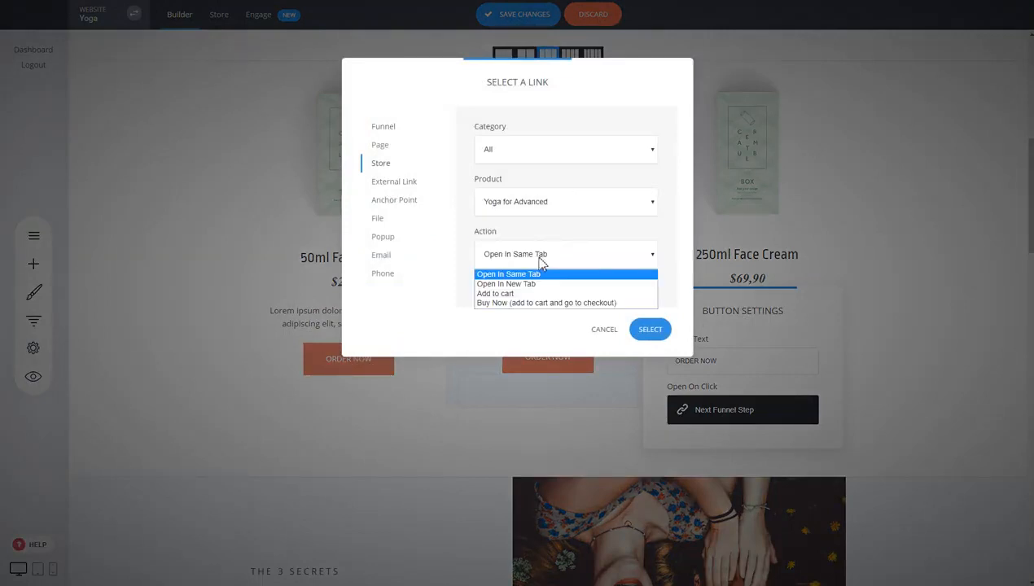
pyautogui.click(529, 303)
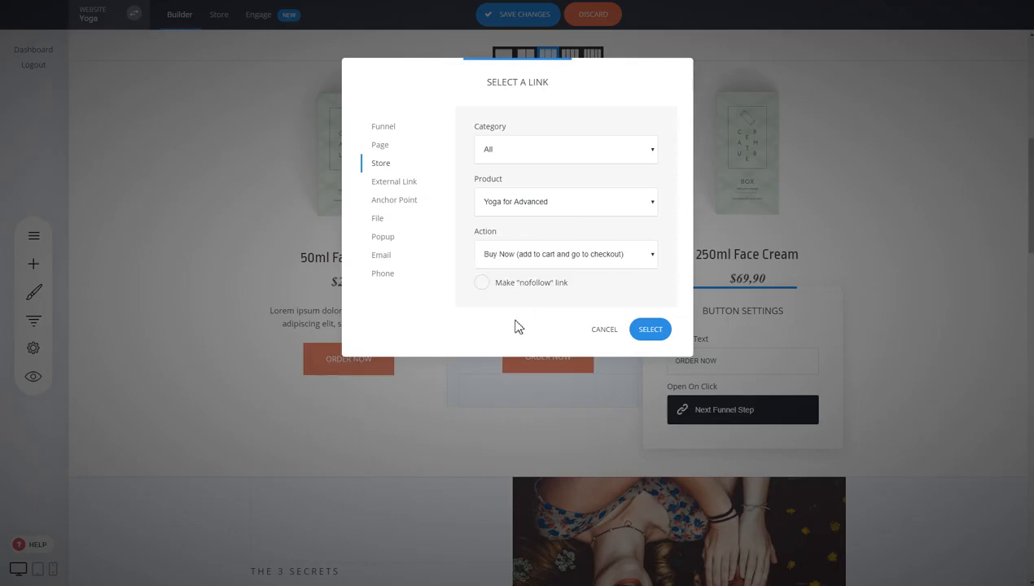
pyautogui.click(650, 330)
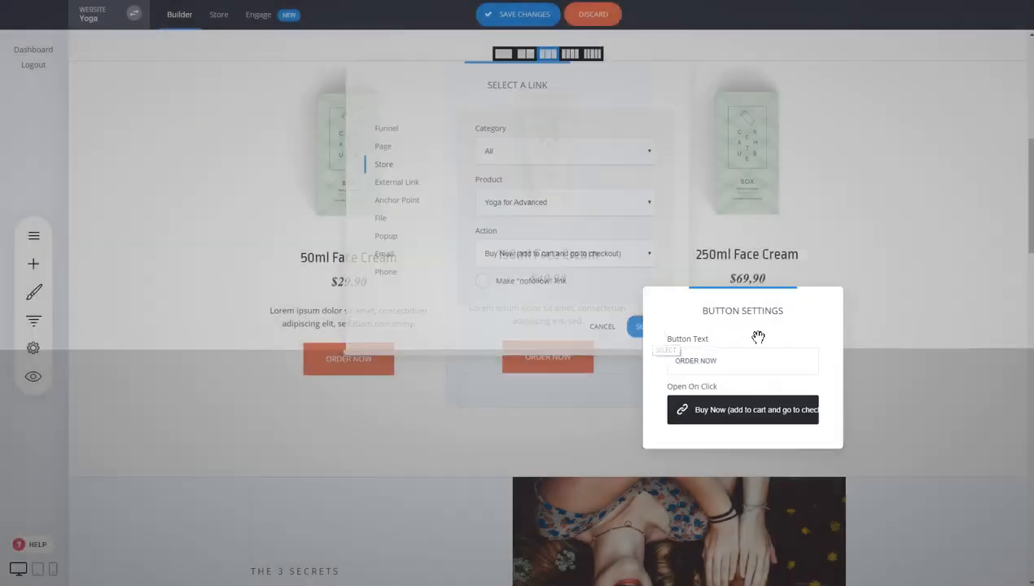
pyautogui.click(742, 351)
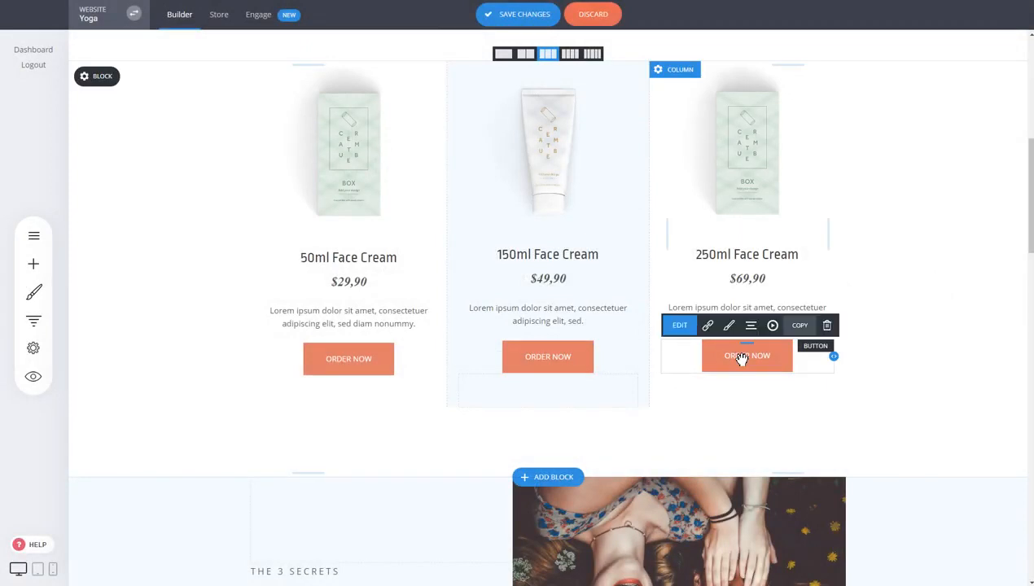
# - Link the 150ml ORDER NOW button to the Physical store product with the Add to cart action
pyautogui.click(539, 409)
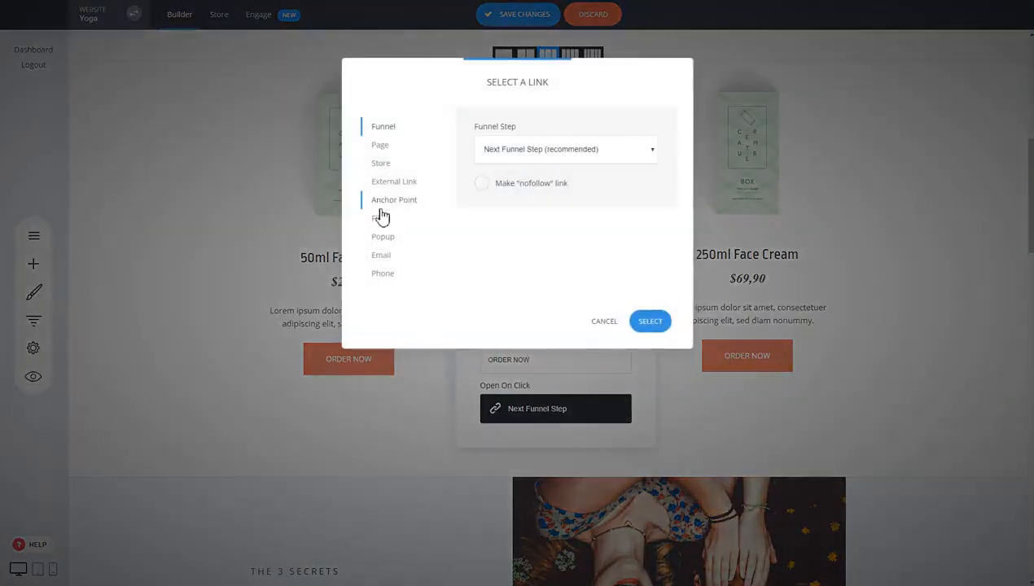
pyautogui.click(381, 163)
pyautogui.click(533, 204)
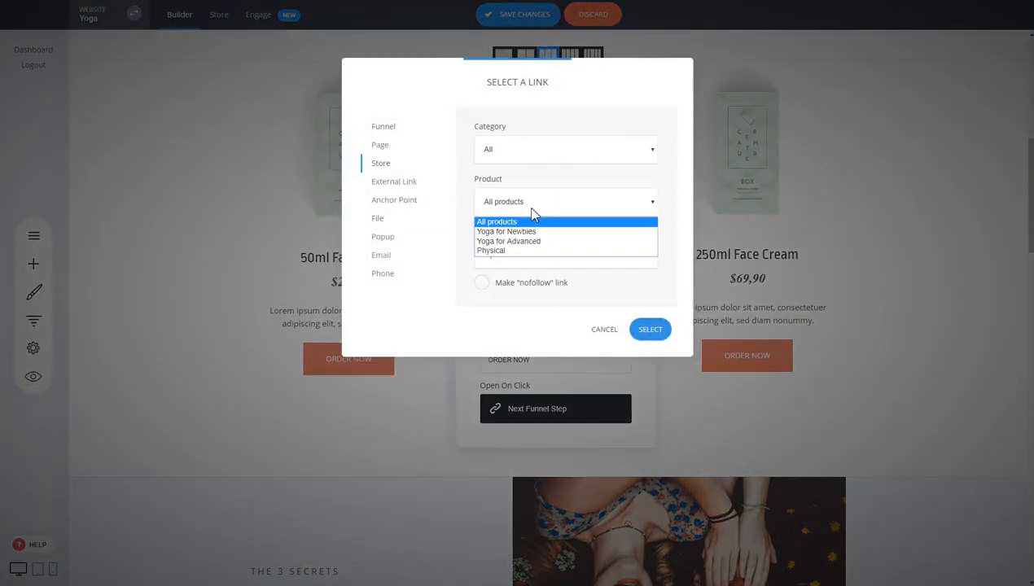
pyautogui.click(505, 252)
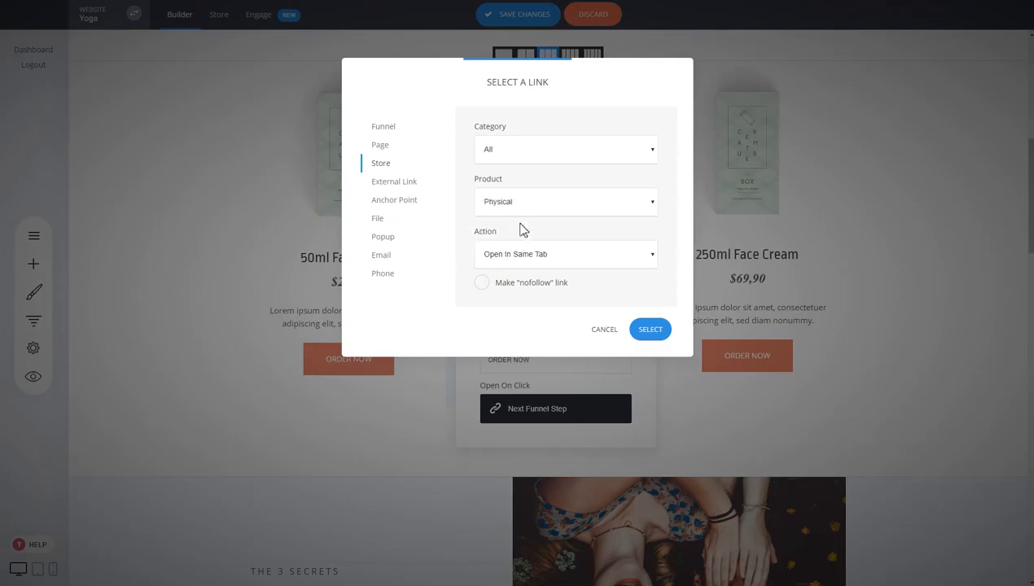
pyautogui.click(534, 259)
pyautogui.click(525, 289)
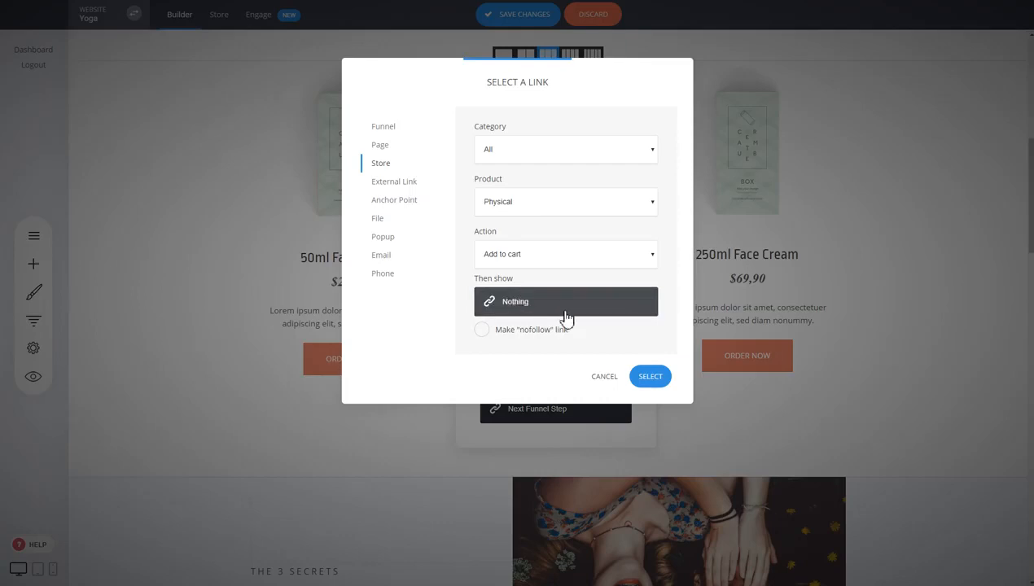
pyautogui.click(649, 378)
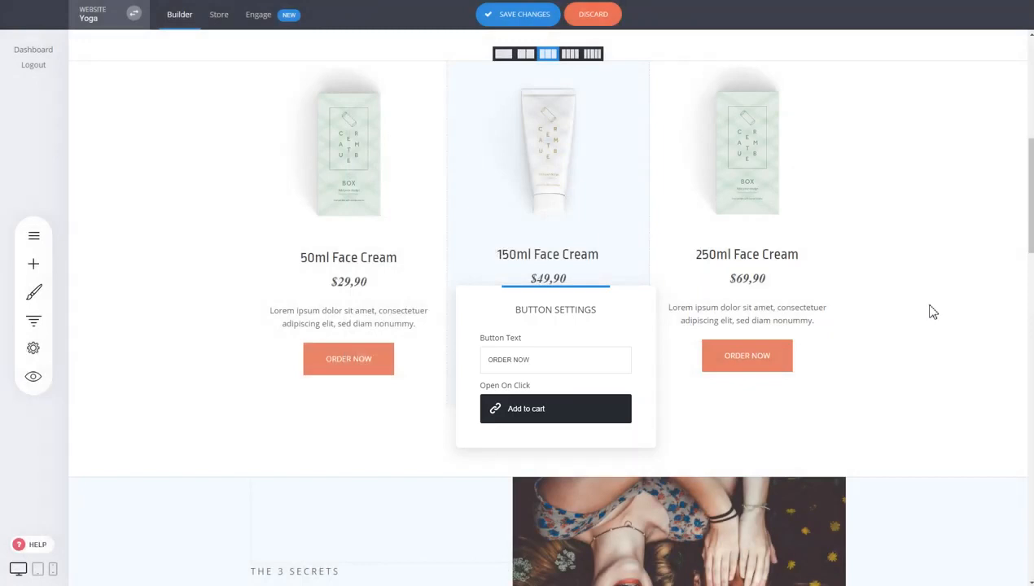
pyautogui.click(931, 312)
# - Save the page and bring up Funnel Controls showing the funnel's three steps
pyautogui.hotkey('ctrl', 's')
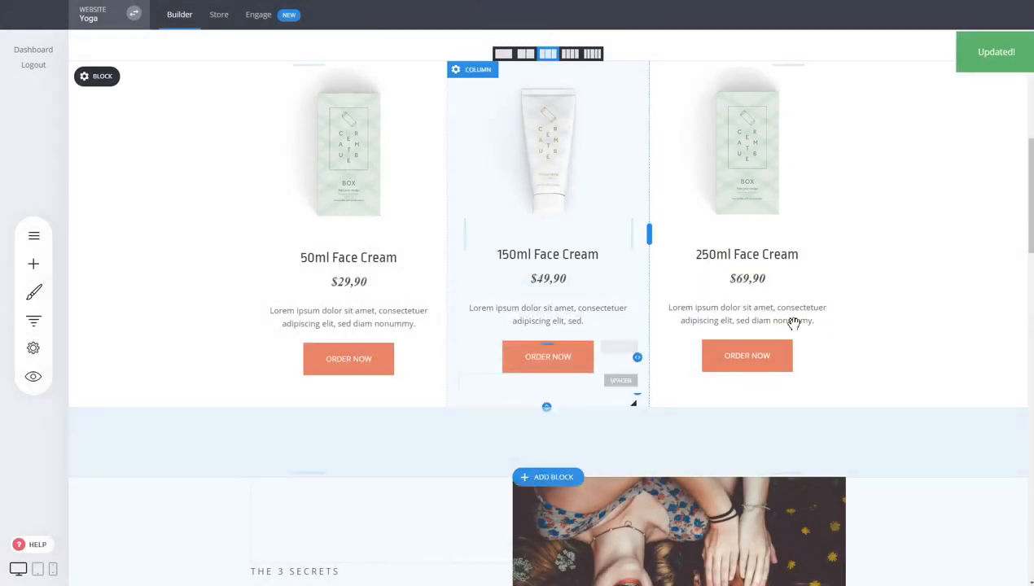
pyautogui.scroll(3, 667, 285)
pyautogui.scroll(-2, 485, 268)
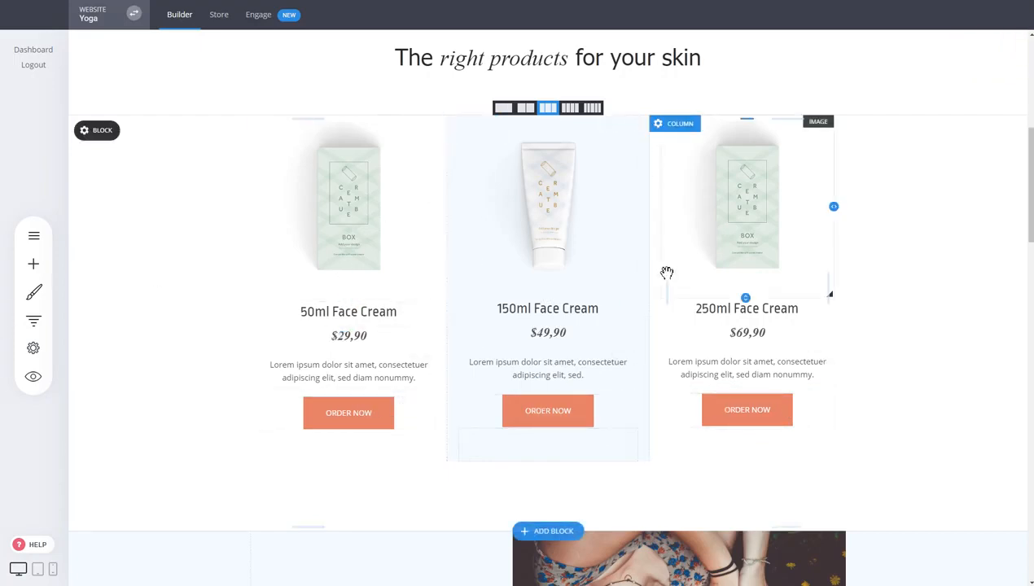
pyautogui.click(34, 320)
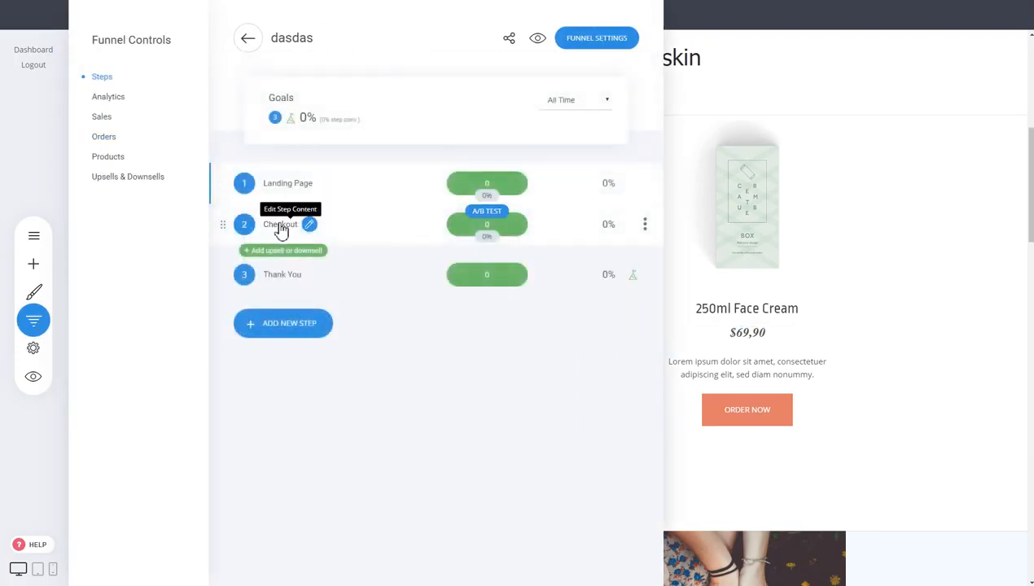
# - On the Checkout step, switch the order form's products to Cart Checkout and save the changes
pyautogui.click(280, 226)
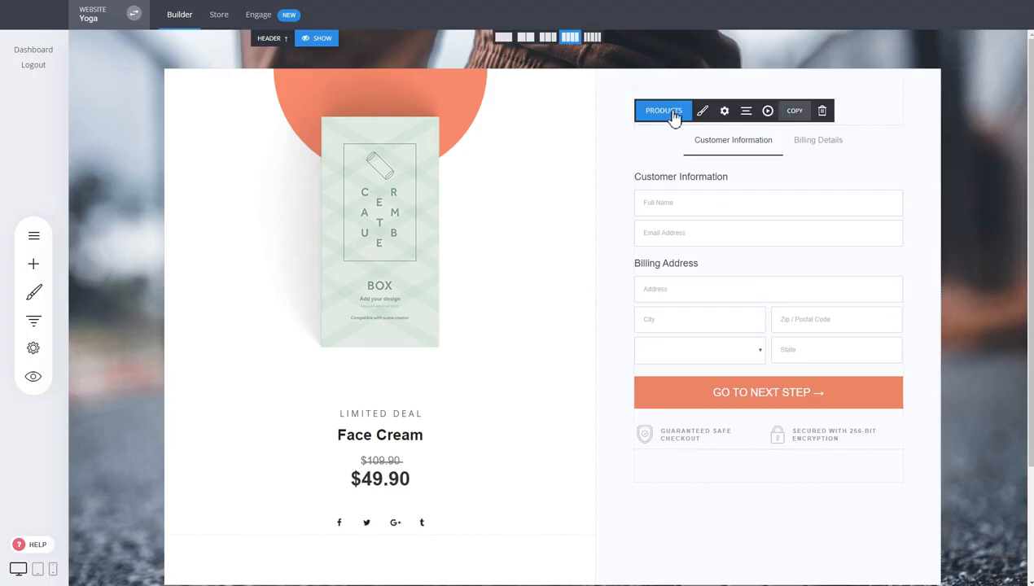
pyautogui.click(668, 111)
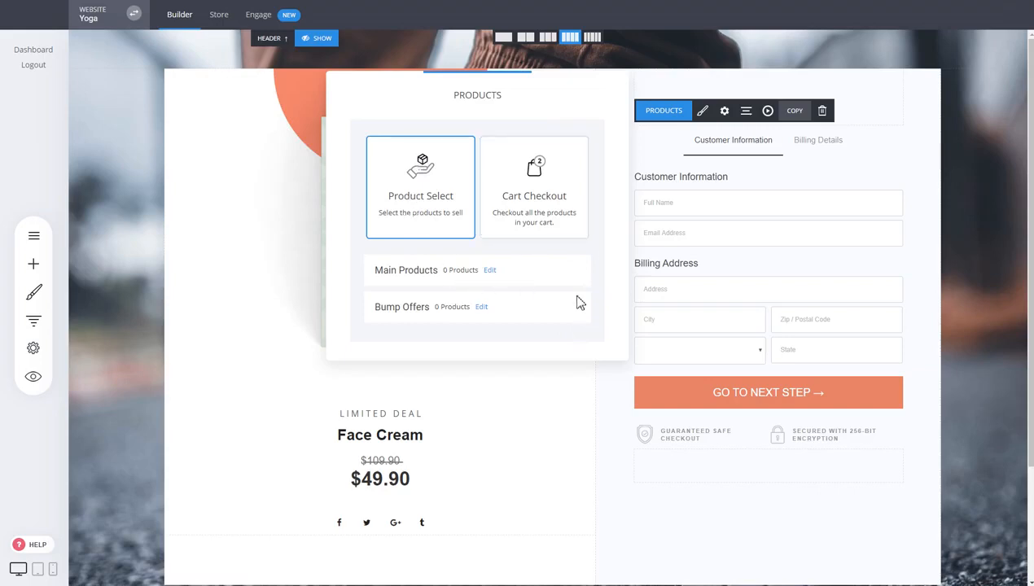
pyautogui.click(547, 227)
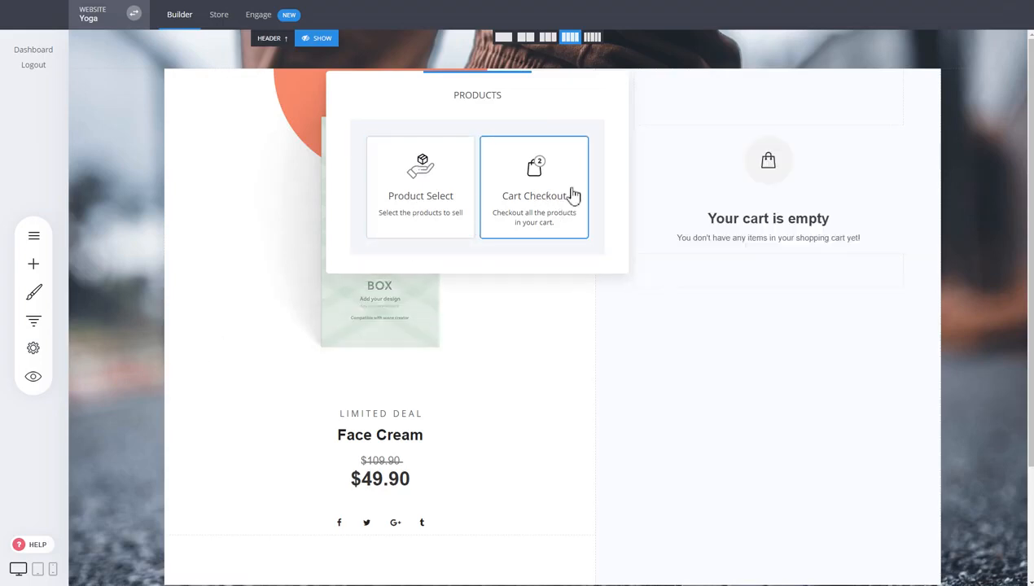
pyautogui.click(730, 329)
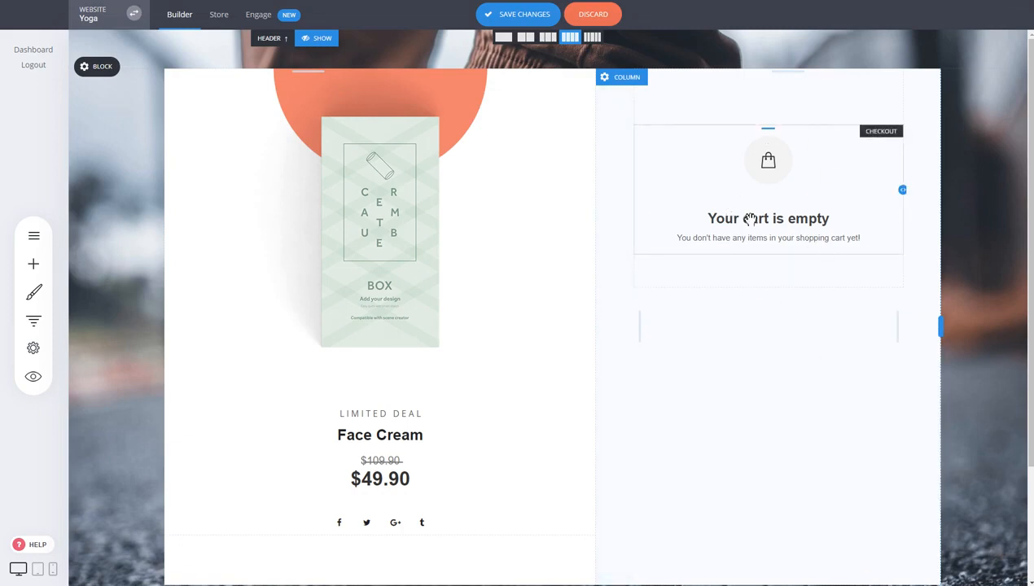
pyautogui.click(531, 23)
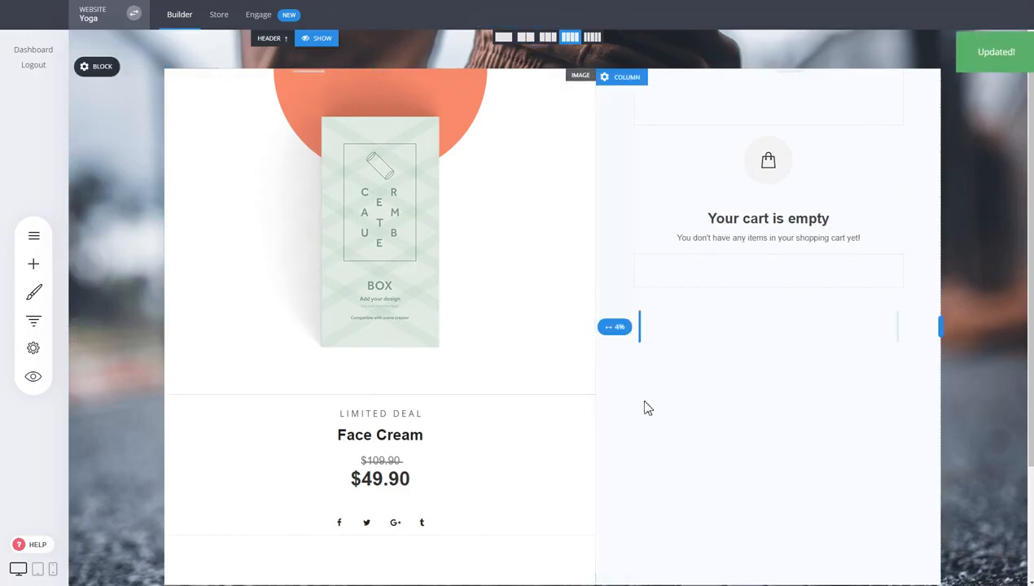
pyautogui.scroll(-2, 665, 409)
pyautogui.click(33, 320)
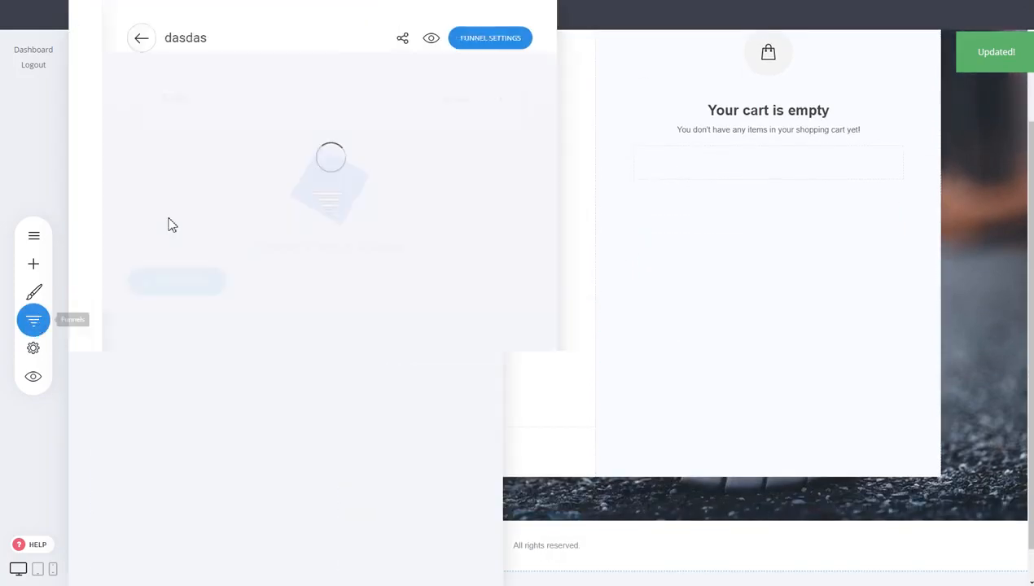
# - Preview the Landing Page and test that the 50ml ORDER NOW adds the cream to the cart
pyautogui.click(277, 193)
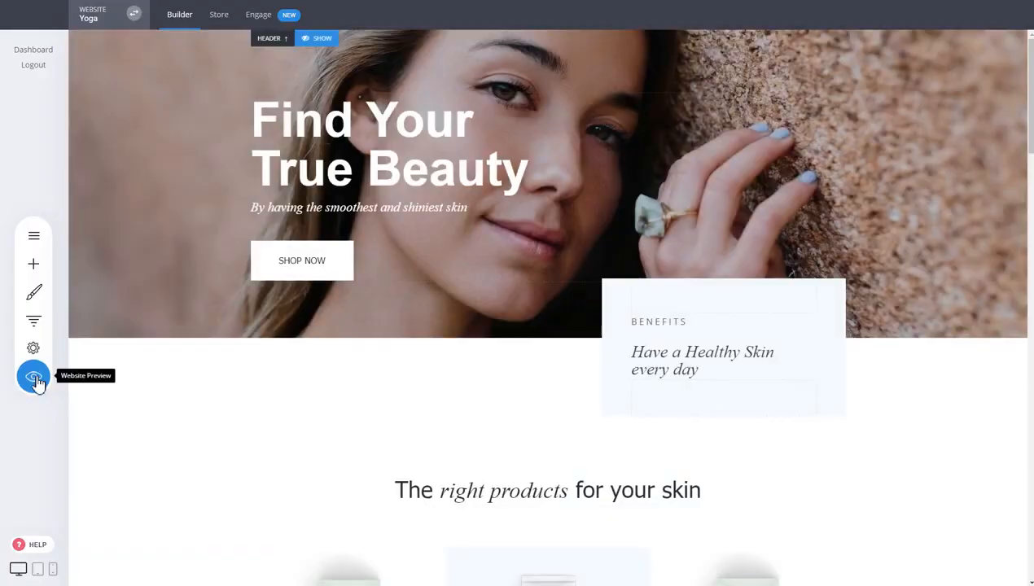
pyautogui.click(34, 376)
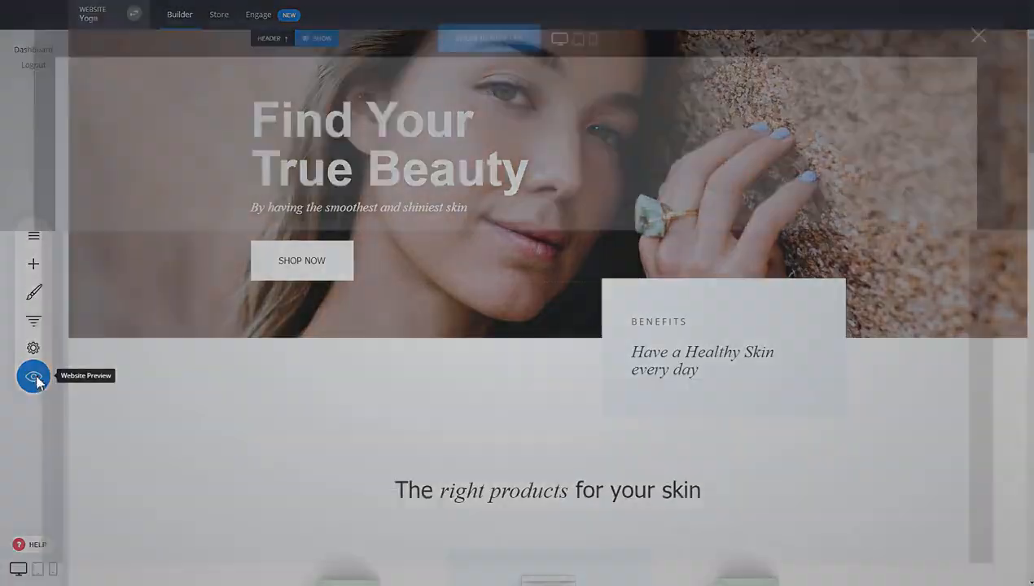
pyautogui.scroll(-3, 808, 219)
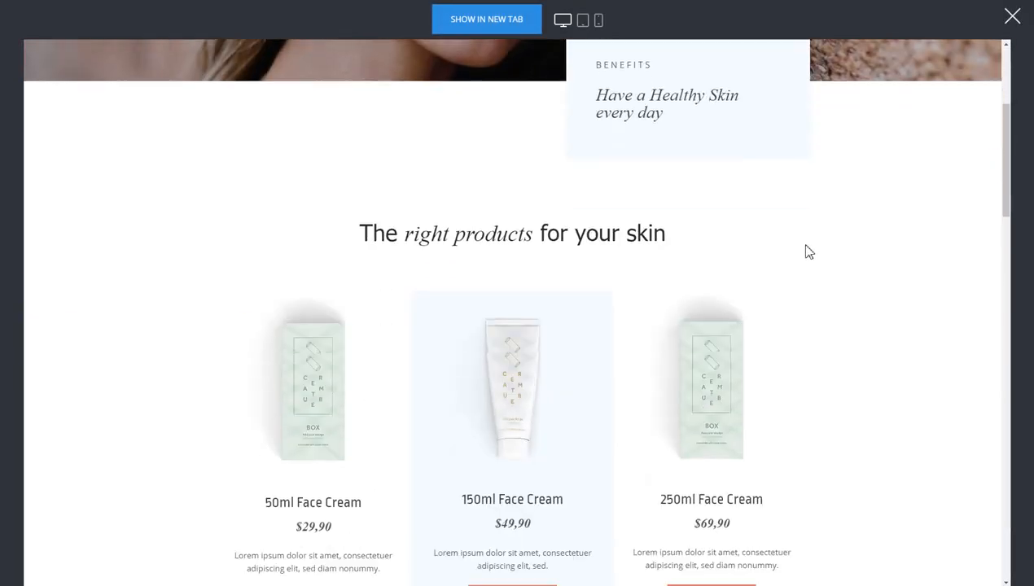
pyautogui.scroll(-2, 770, 295)
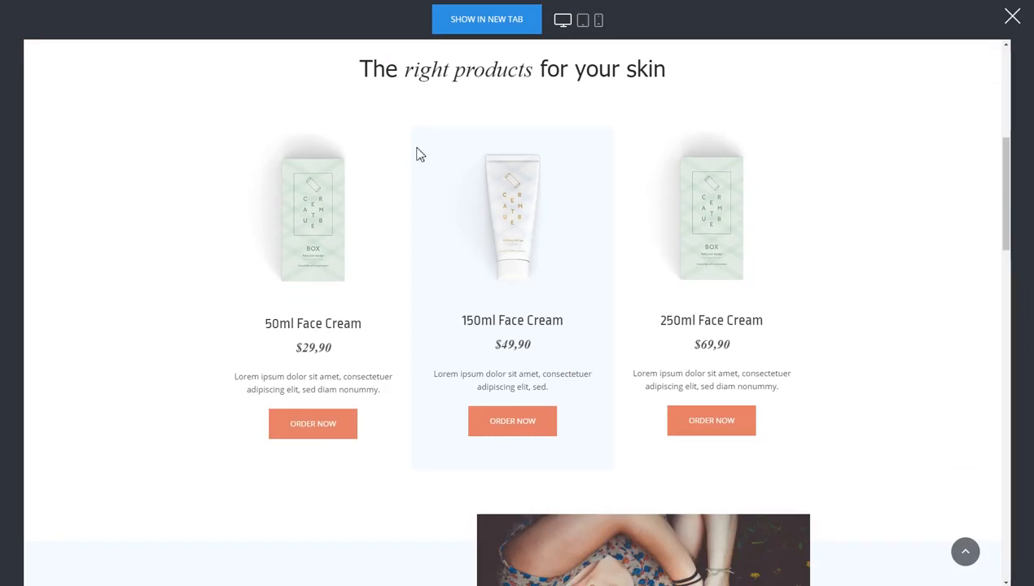
pyautogui.scroll(-1, 390, 175)
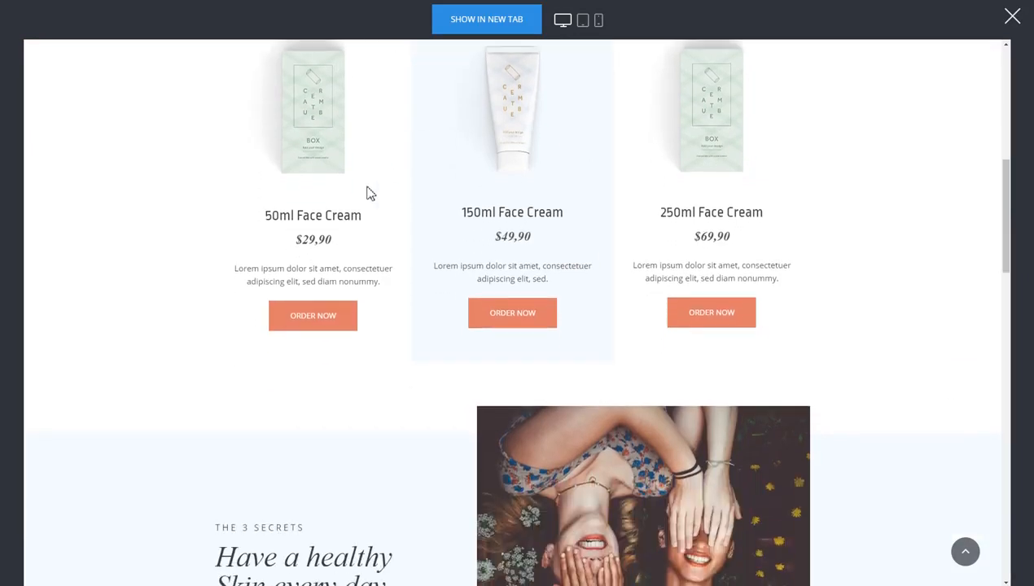
pyautogui.click(313, 326)
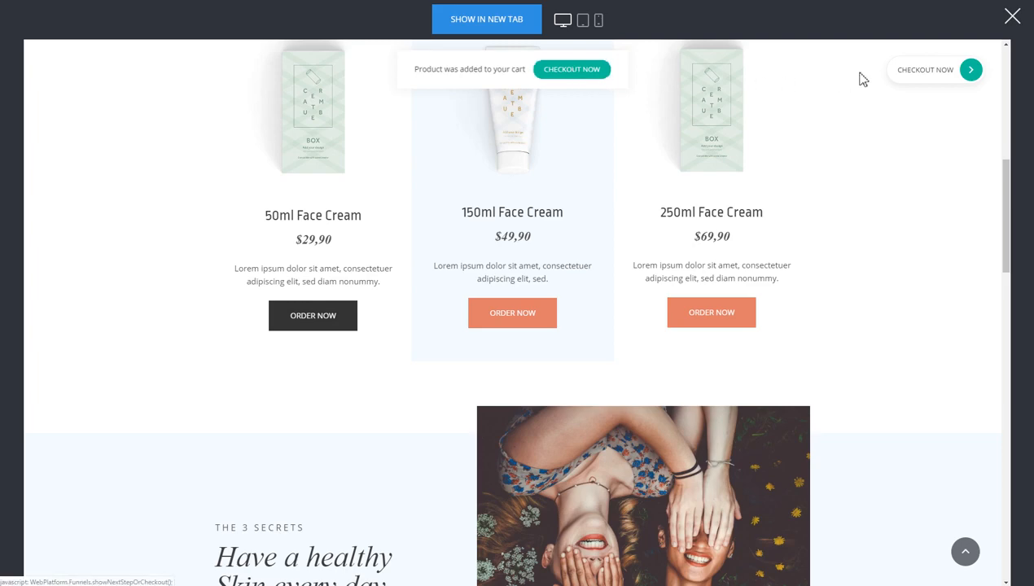
# - Scroll through the secrets and testimonials sections, then back up to the face cream row
pyautogui.scroll(-2, 902, 152)
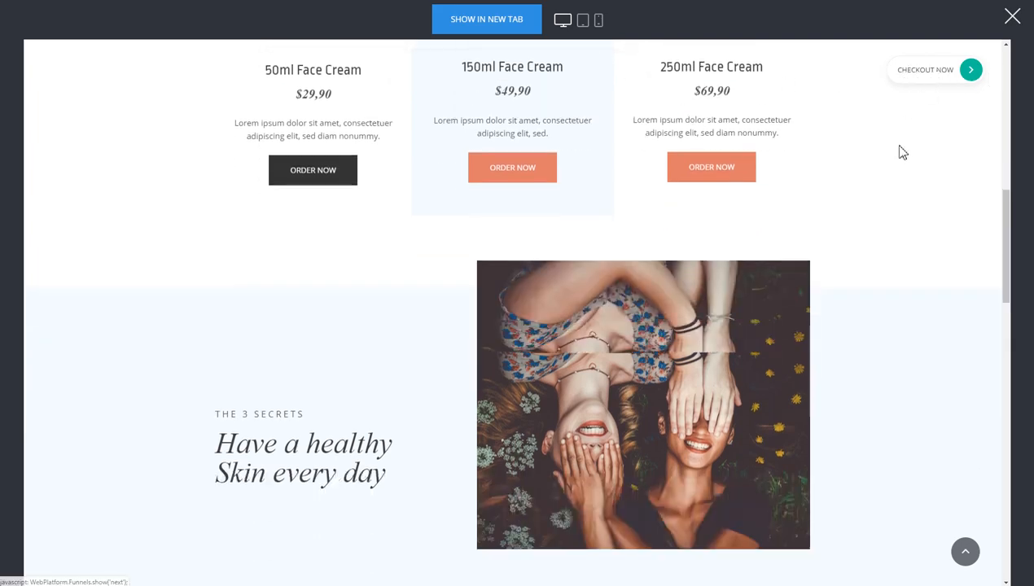
pyautogui.scroll(8, 896, 217)
pyautogui.scroll(-4, 896, 218)
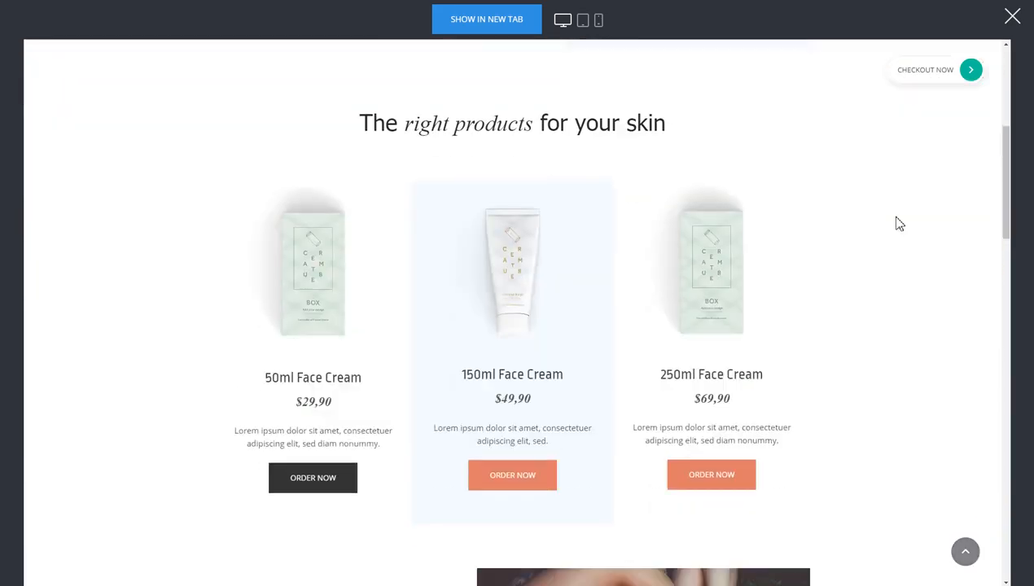
pyautogui.scroll(-3, 896, 217)
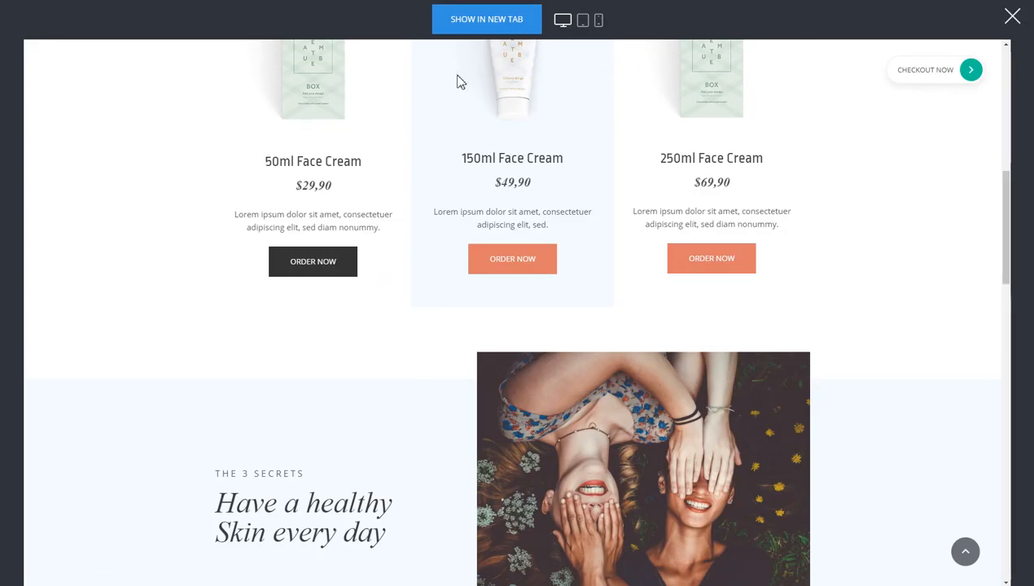
pyautogui.scroll(-4, 838, 226)
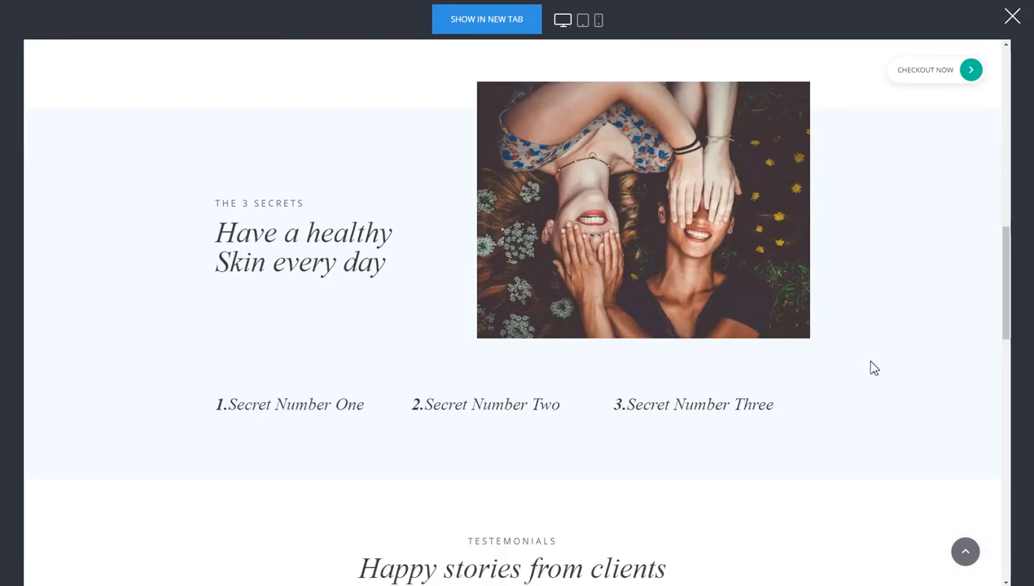
pyautogui.scroll(-4, 872, 368)
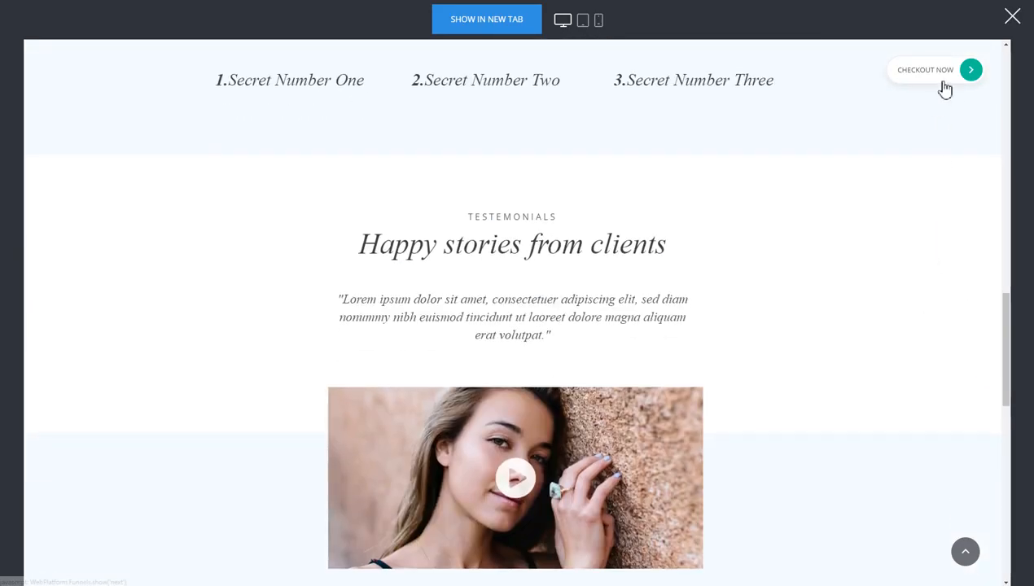
pyautogui.scroll(8, 860, 285)
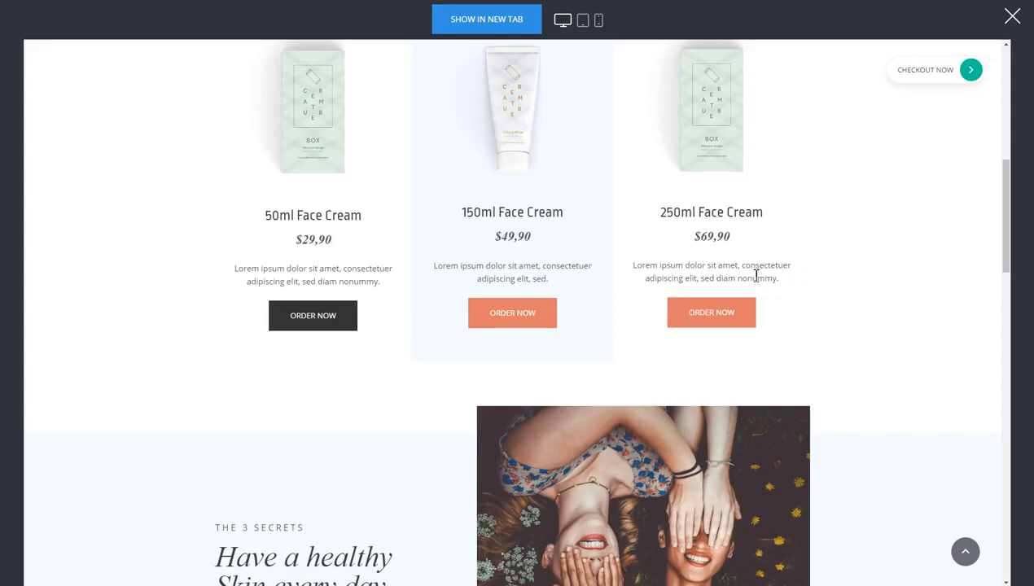
# - Order the 250ml Face Cream, check out, and fill in the customer's name, e-mail and shipping address
pyautogui.click(707, 317)
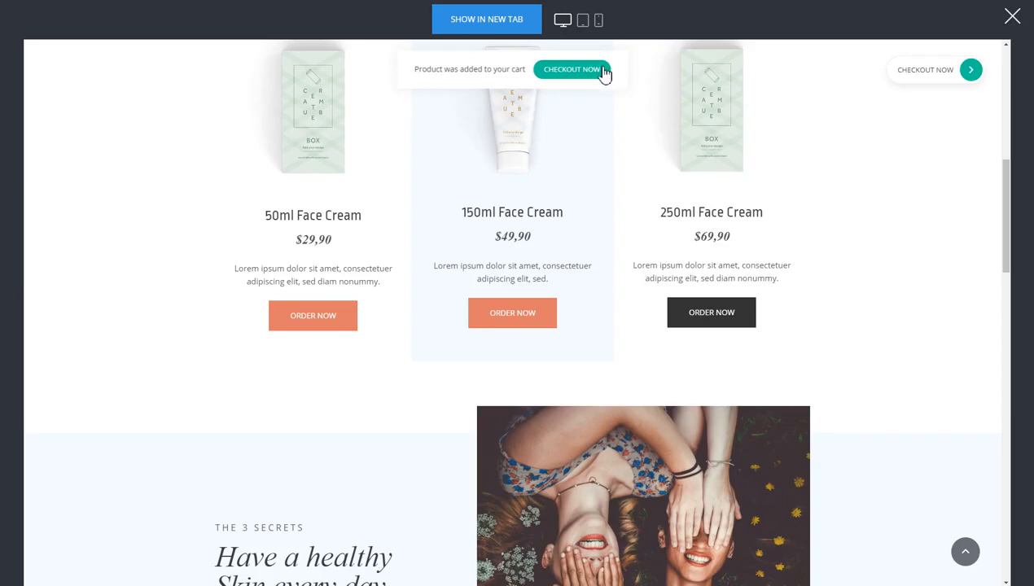
pyautogui.click(556, 72)
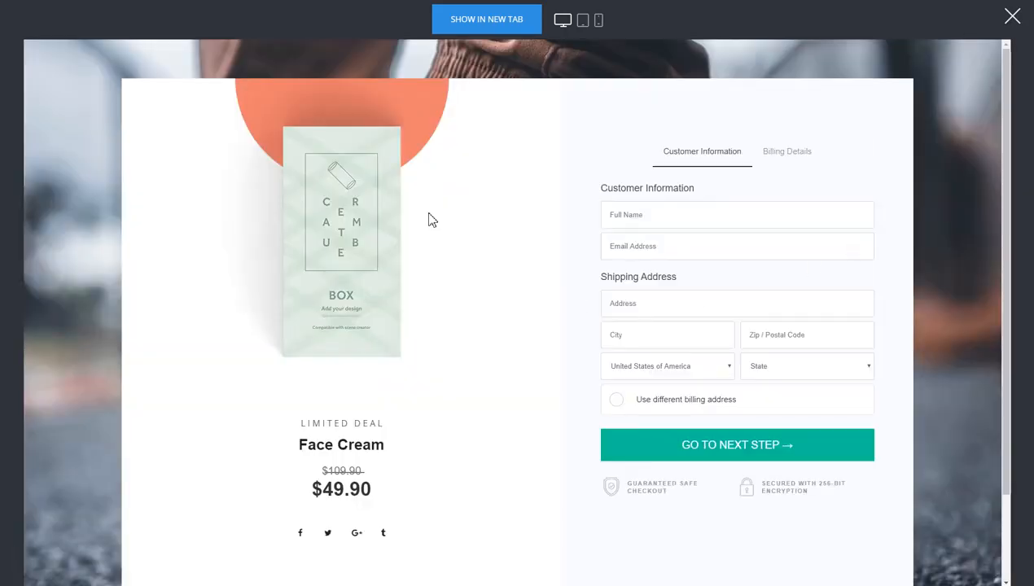
pyautogui.click(676, 216)
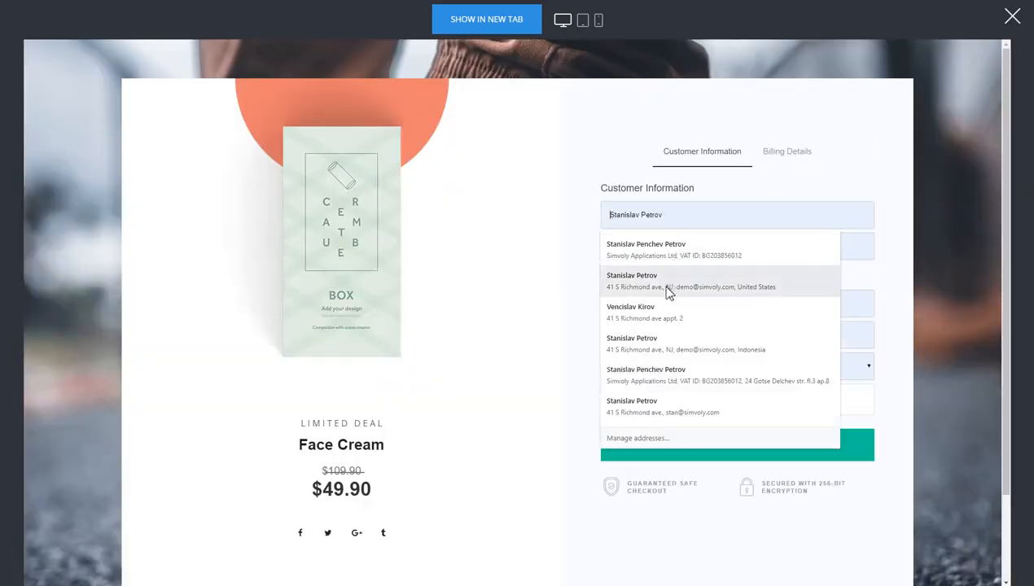
pyautogui.write('dasdas')
pyautogui.click(799, 246)
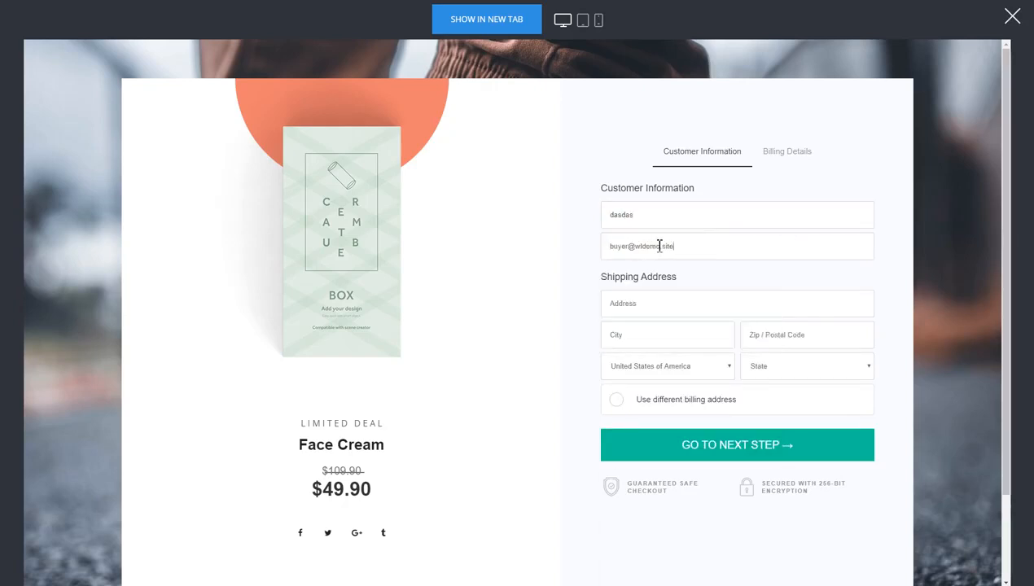
pyautogui.click(652, 297)
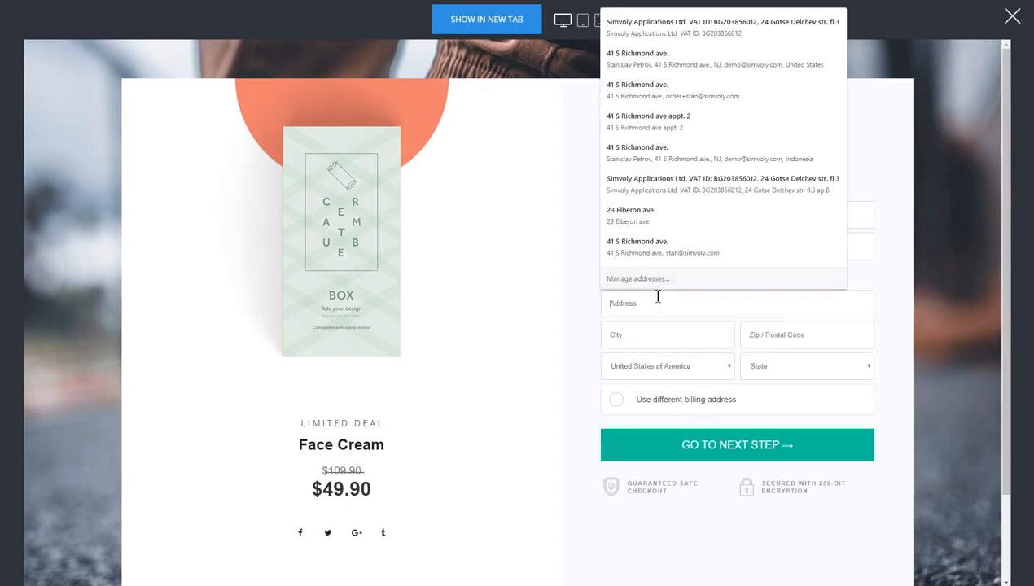
pyautogui.click(661, 153)
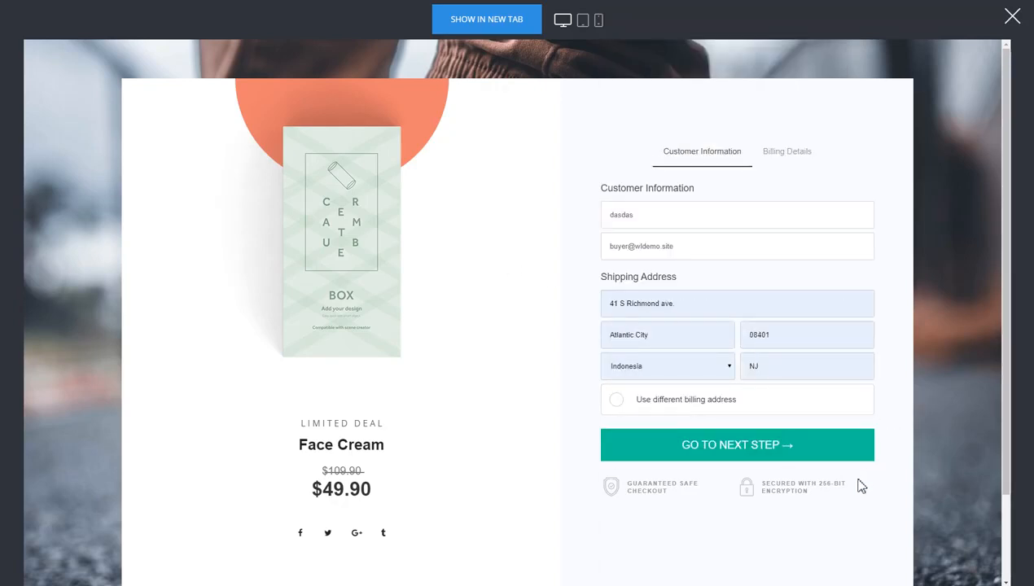
pyautogui.click(782, 453)
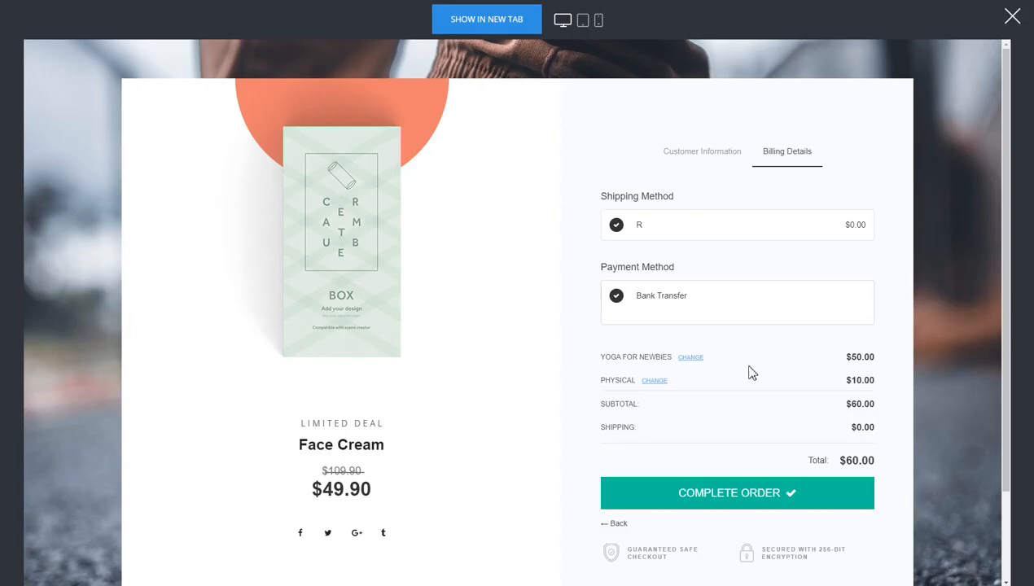
# - Change the Yoga for Newbies quantity to 2, bringing the order total to $110.00
pyautogui.click(696, 360)
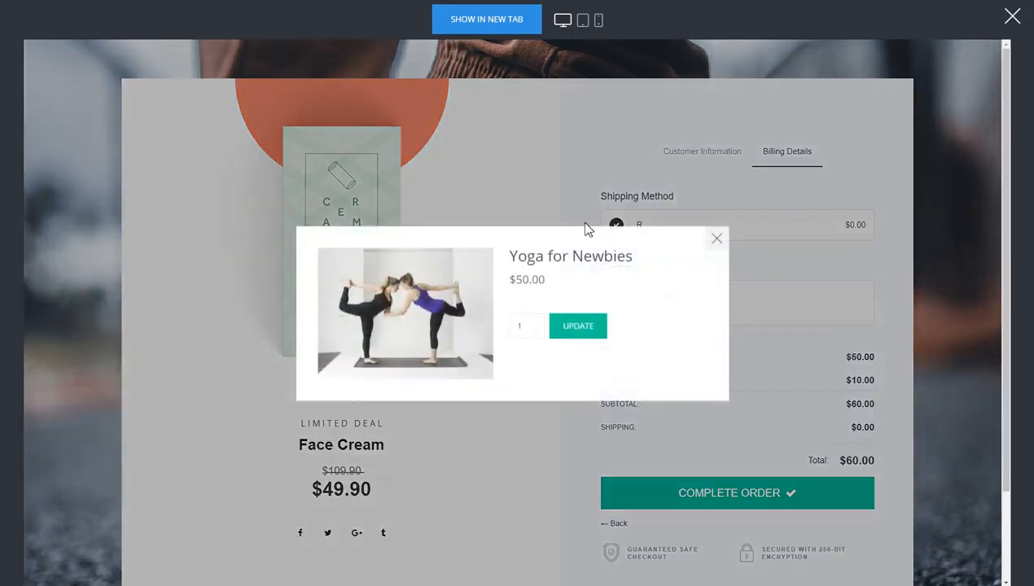
pyautogui.click(532, 323)
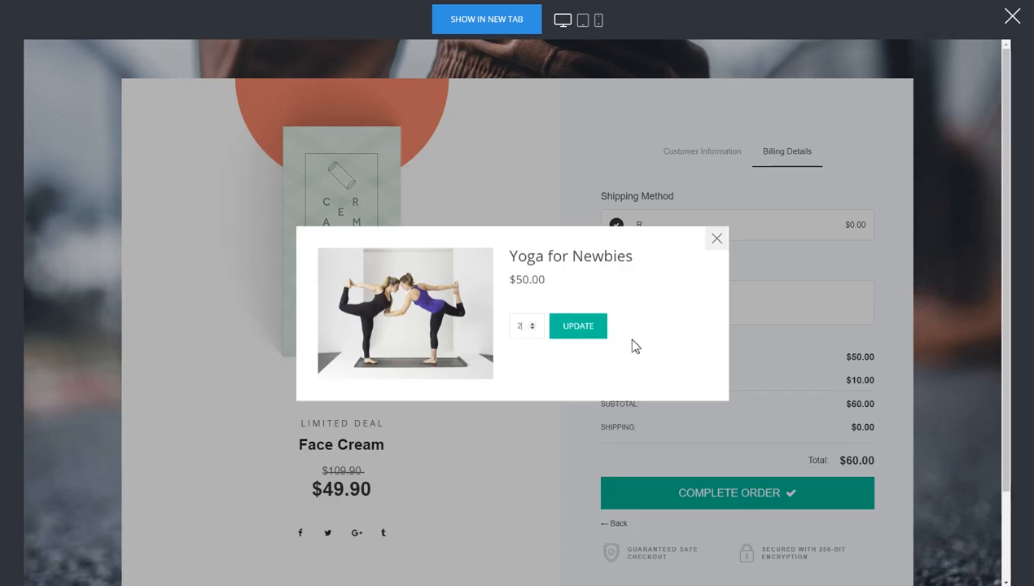
pyautogui.click(587, 330)
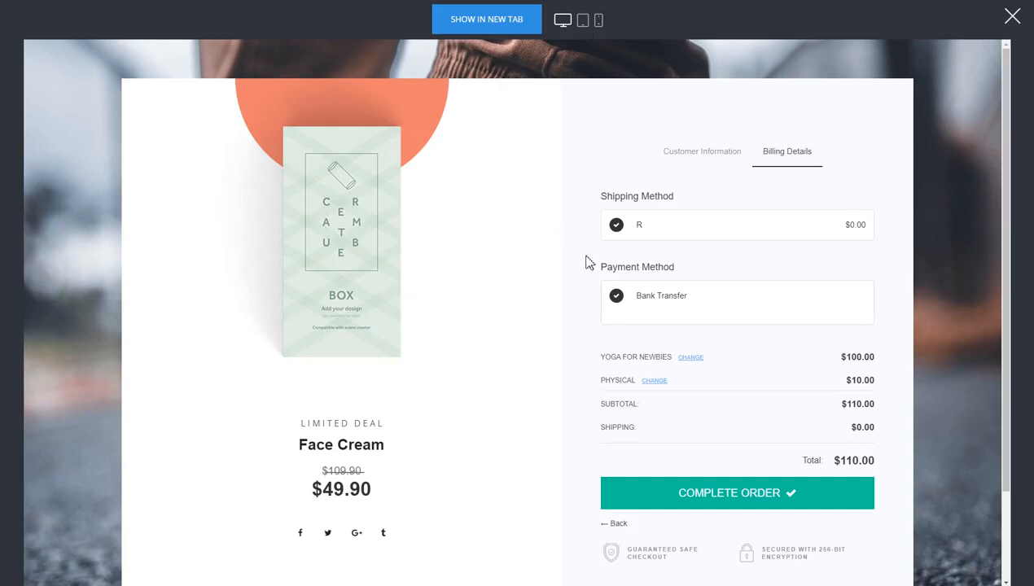
# - Close the checkout preview and reopen the landing page in Website Preview
pyautogui.click(1012, 18)
pyautogui.click(34, 378)
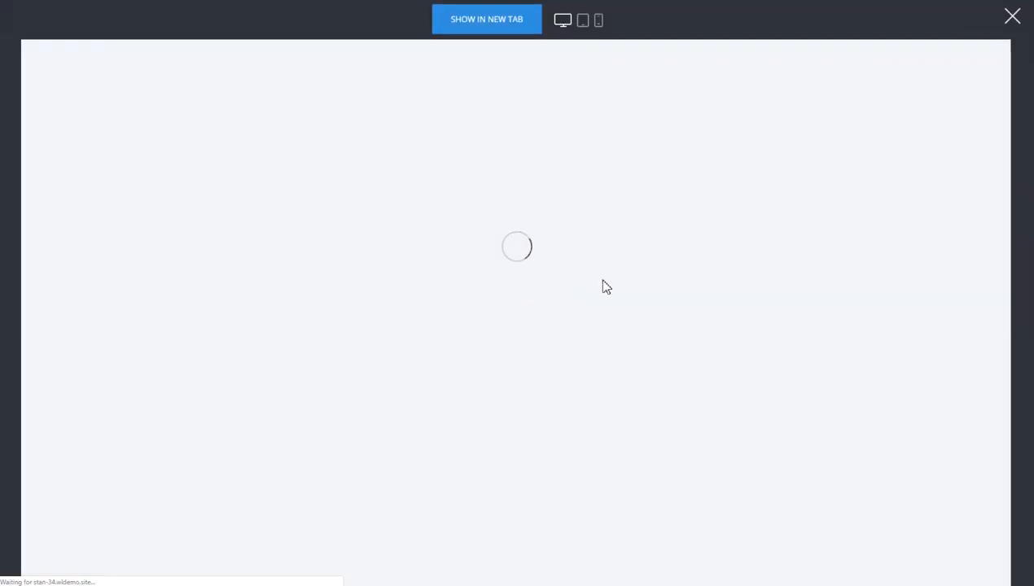
pyautogui.scroll(-3, 683, 272)
pyautogui.scroll(3, 619, 268)
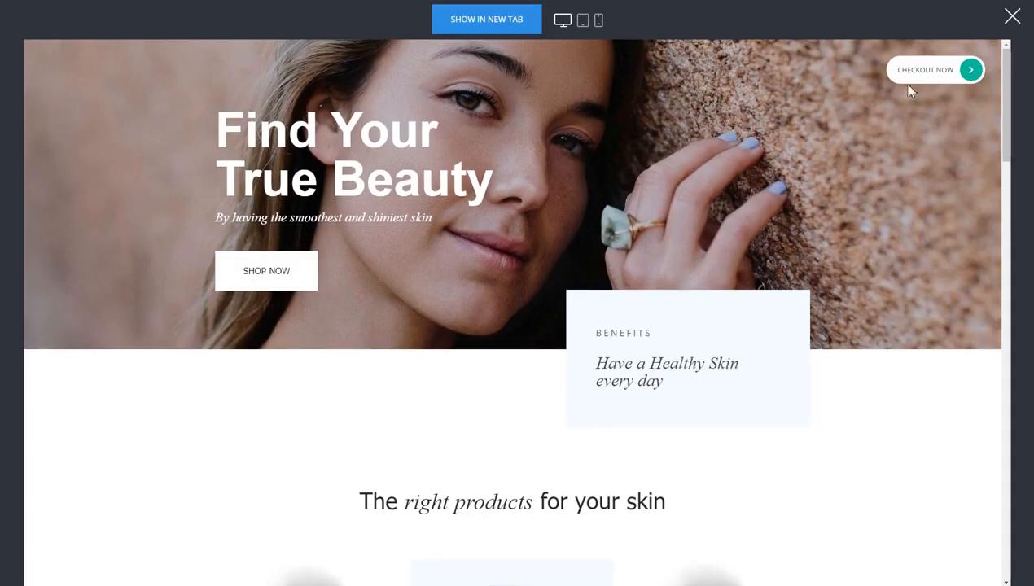
pyautogui.scroll(-3, 865, 240)
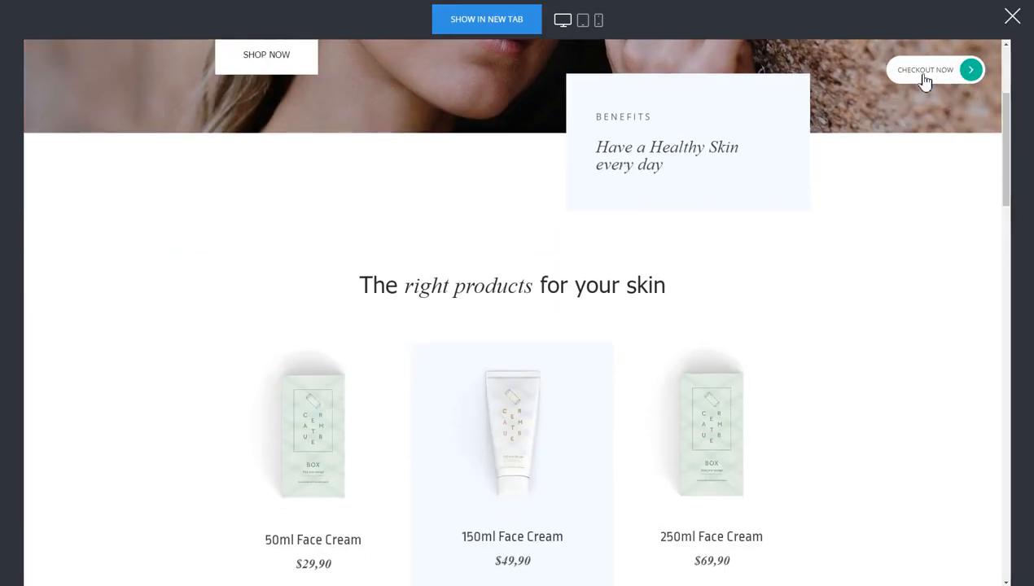
# - Order the 150ml Face Cream through to billing ($190.00 total), then close the preview
pyautogui.scroll(-3, 830, 222)
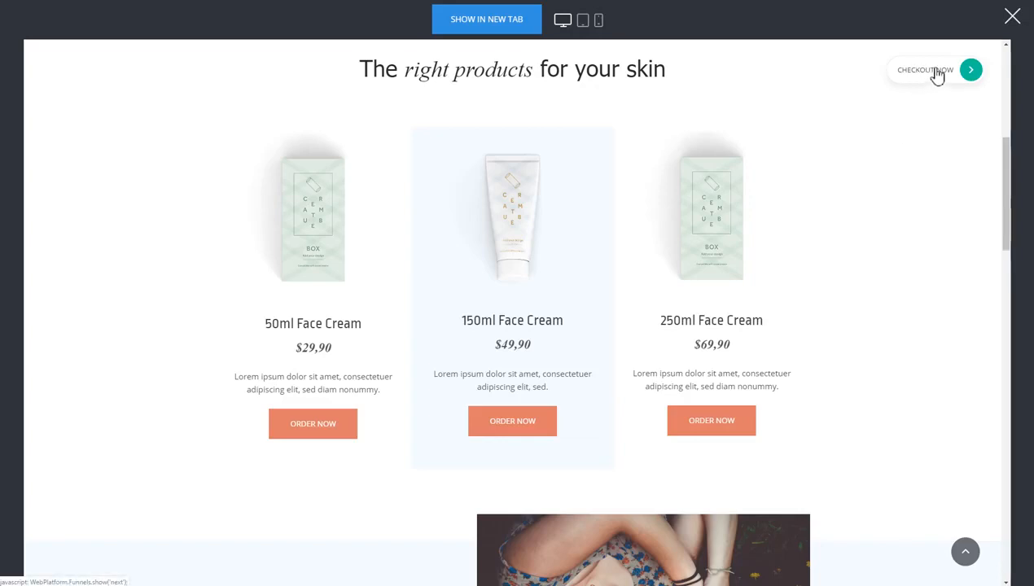
pyautogui.scroll(-1, 904, 300)
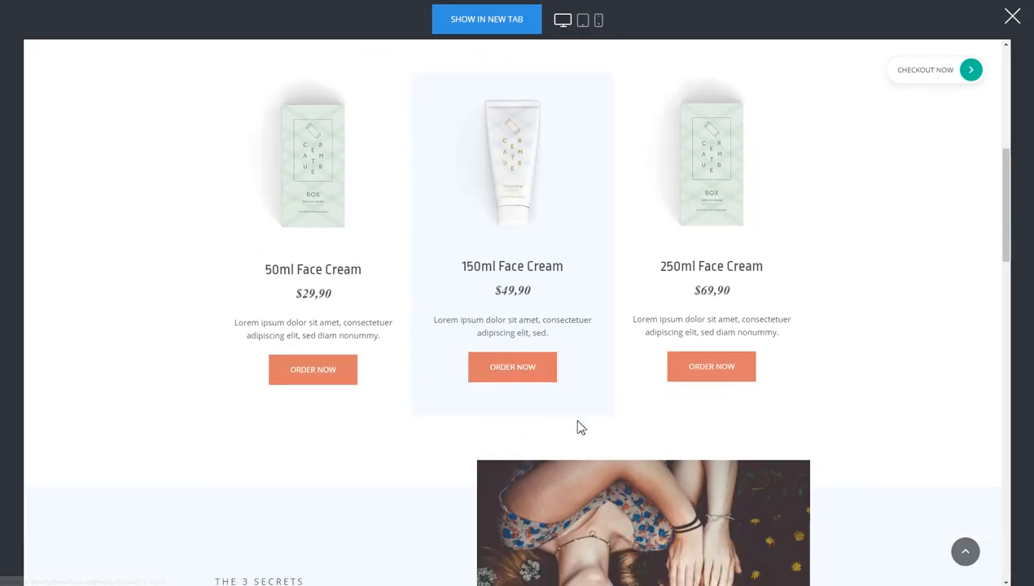
pyautogui.click(514, 376)
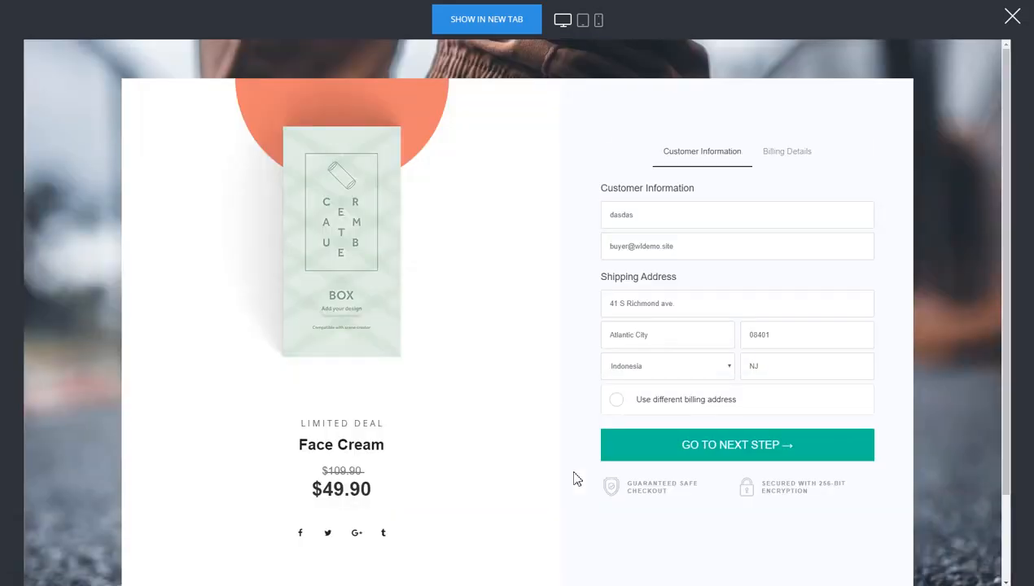
pyautogui.click(716, 453)
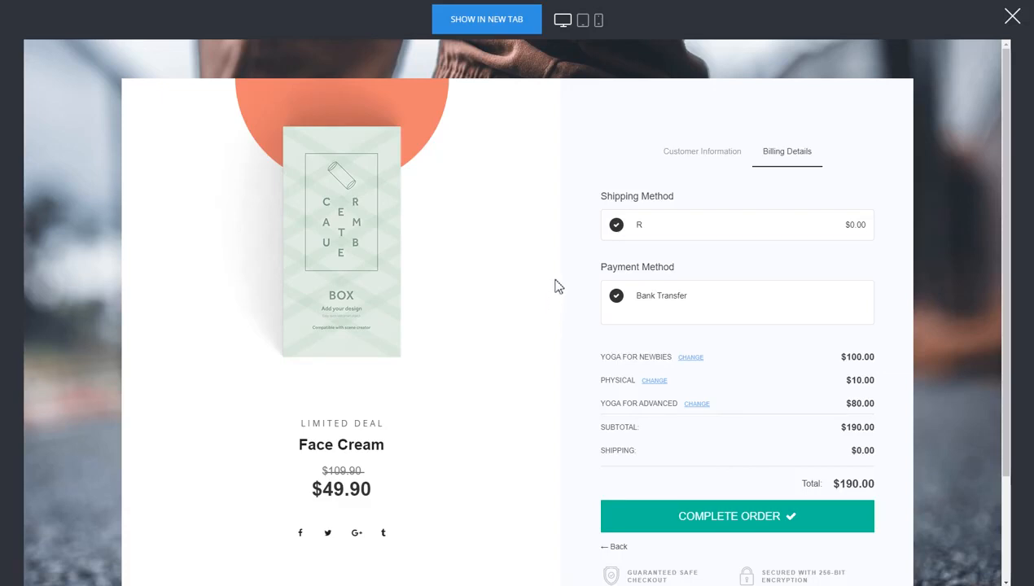
pyautogui.scroll(-3, 635, 293)
pyautogui.scroll(3, 521, 347)
pyautogui.click(707, 153)
pyautogui.click(1013, 26)
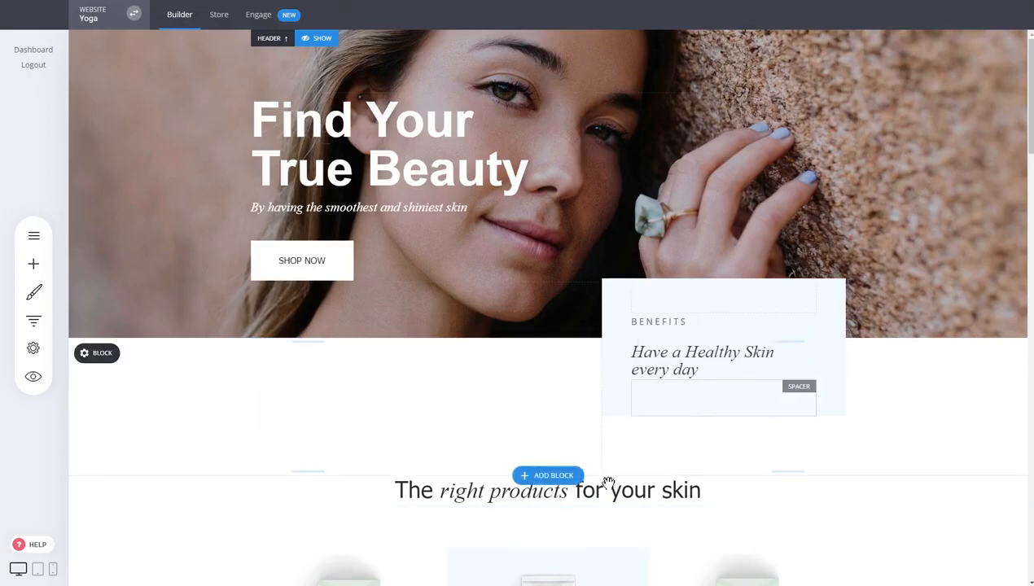
# - Place a Store product grid widget directly under the heading, above the face creams
pyautogui.scroll(-3, 496, 342)
pyautogui.scroll(-3, 642, 280)
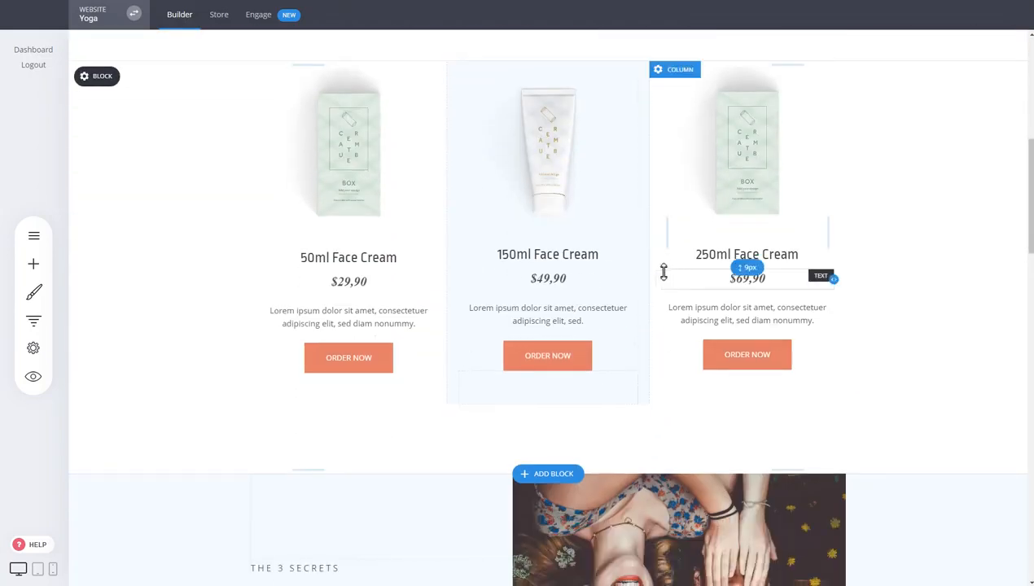
pyautogui.scroll(3, 662, 272)
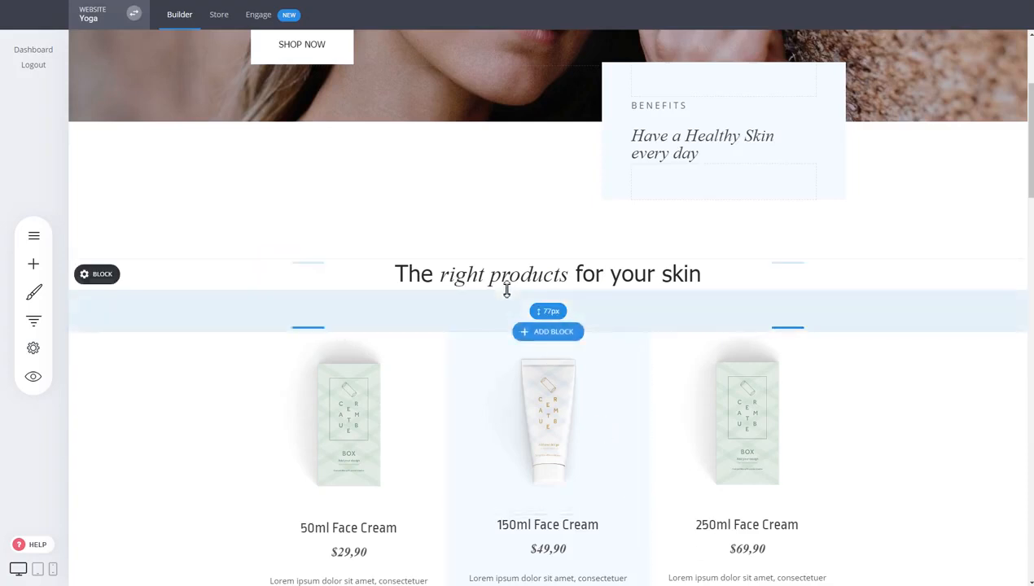
pyautogui.scroll(-2, 635, 419)
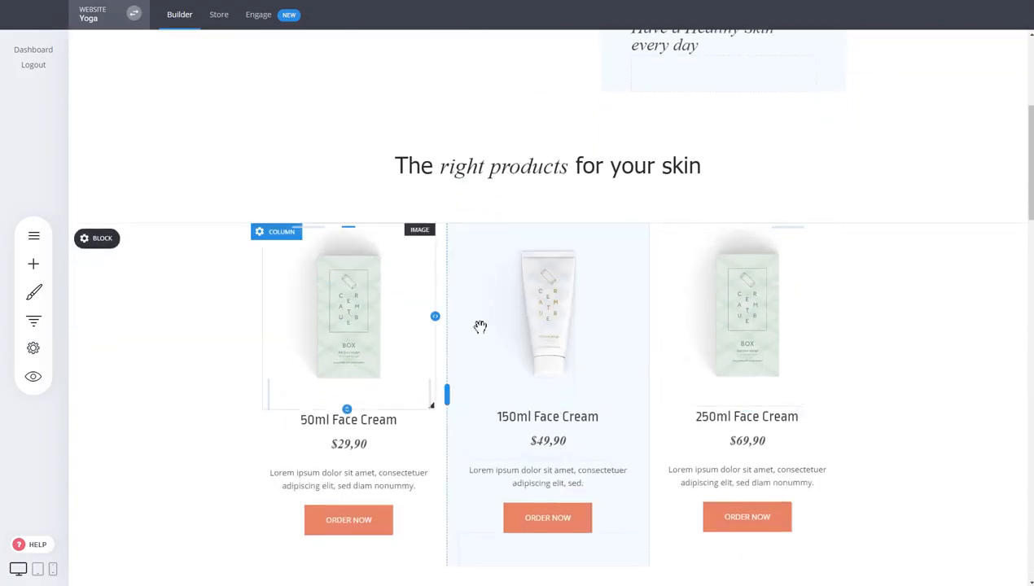
pyautogui.scroll(-1, 480, 360)
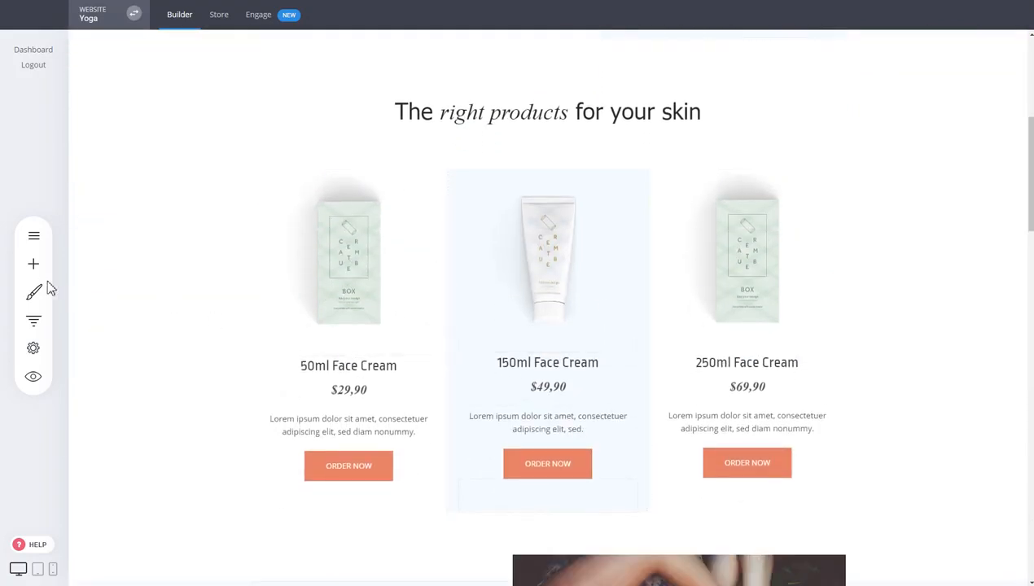
pyautogui.click(33, 264)
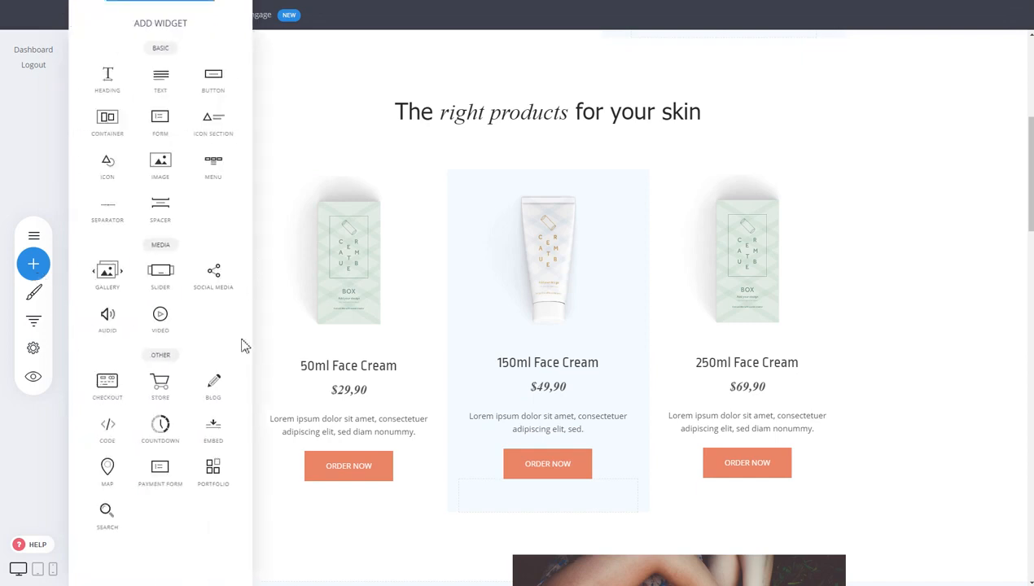
pyautogui.moveTo(159, 387); pyautogui.dragTo(619, 143)
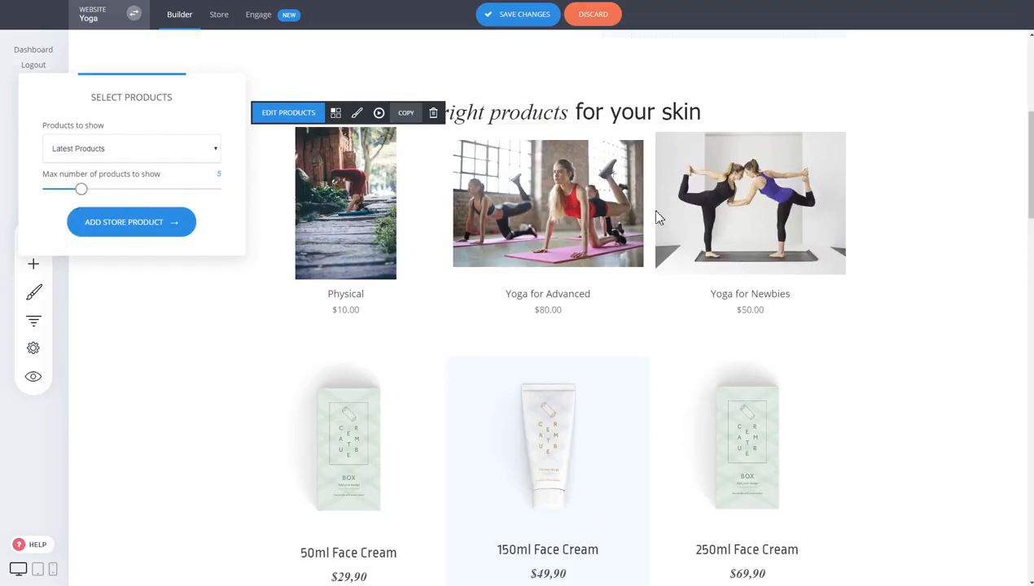
pyautogui.click(381, 208)
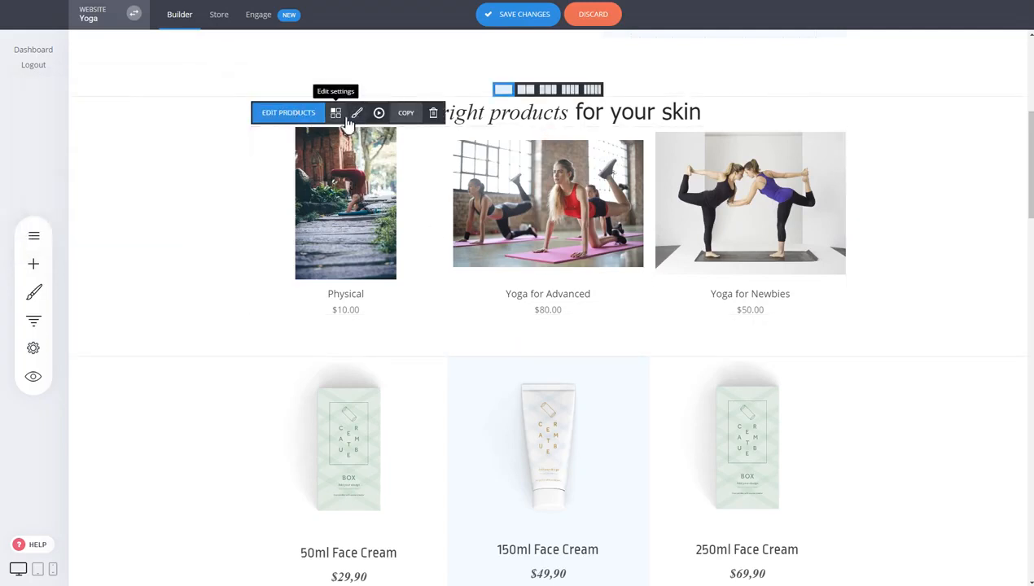
# - Show Add to Cart buttons under each store product, save the page, and preview the site
pyautogui.click(345, 118)
pyautogui.click(838, 328)
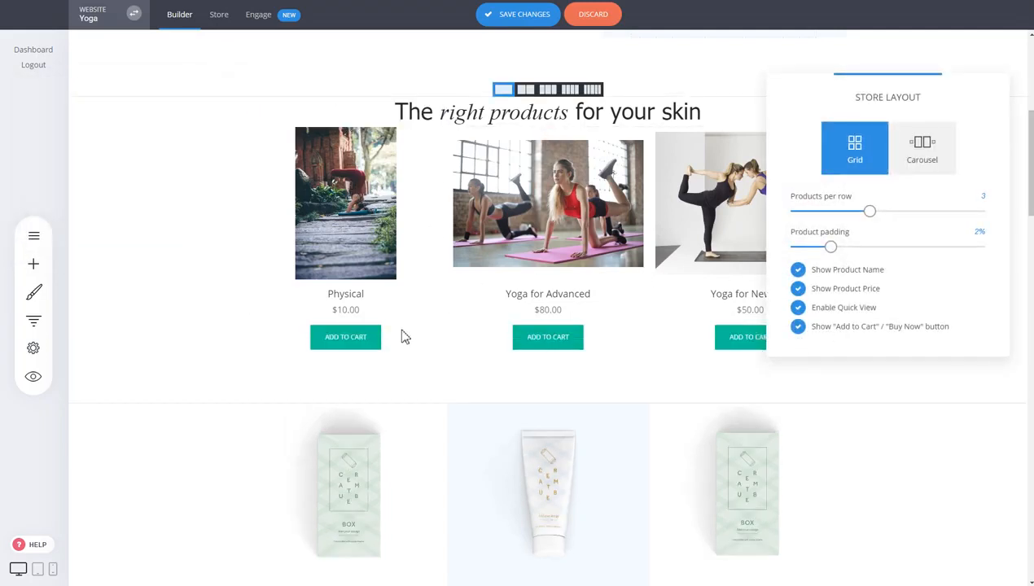
pyautogui.click(624, 219)
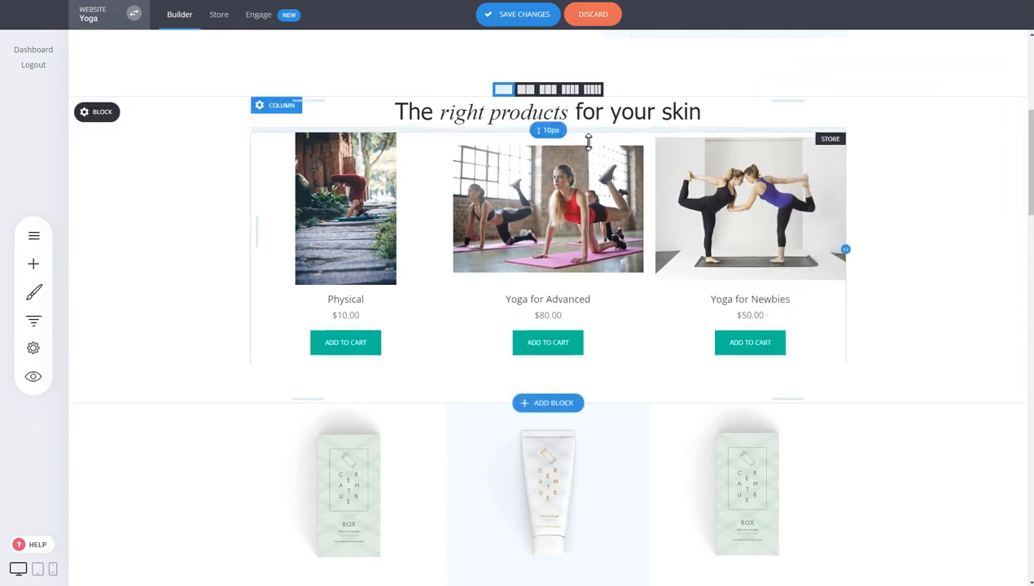
pyautogui.click(525, 24)
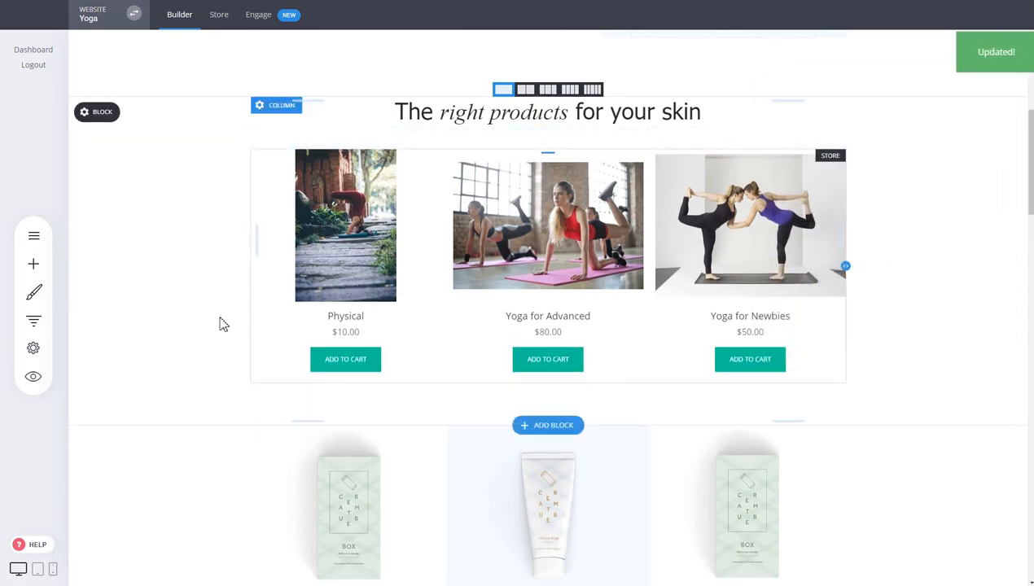
pyautogui.click(33, 376)
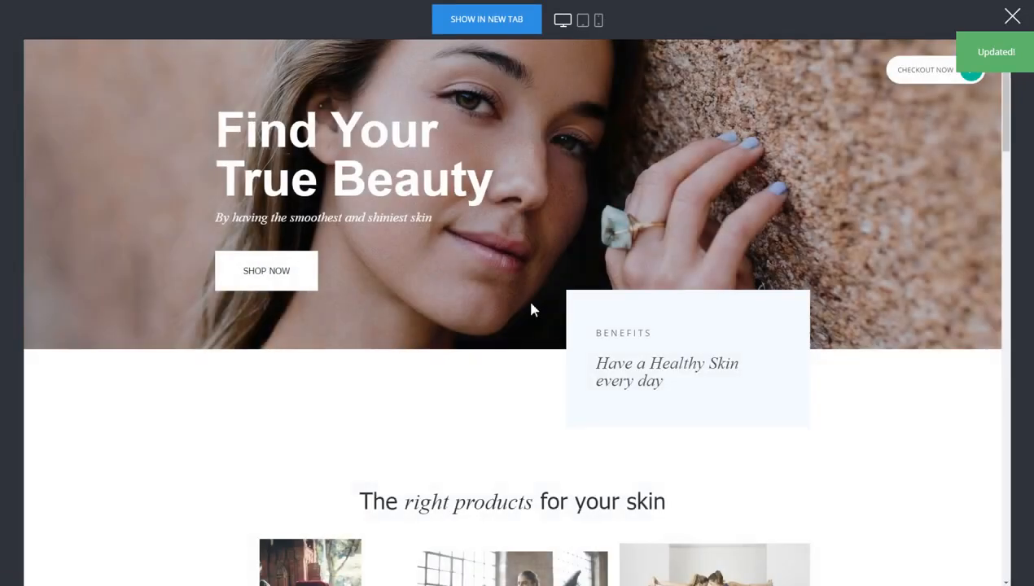
# - Add Yoga for Advanced and Physical to the cart in the preview and go to checkout
pyautogui.scroll(-4, 528, 317)
pyautogui.click(528, 437)
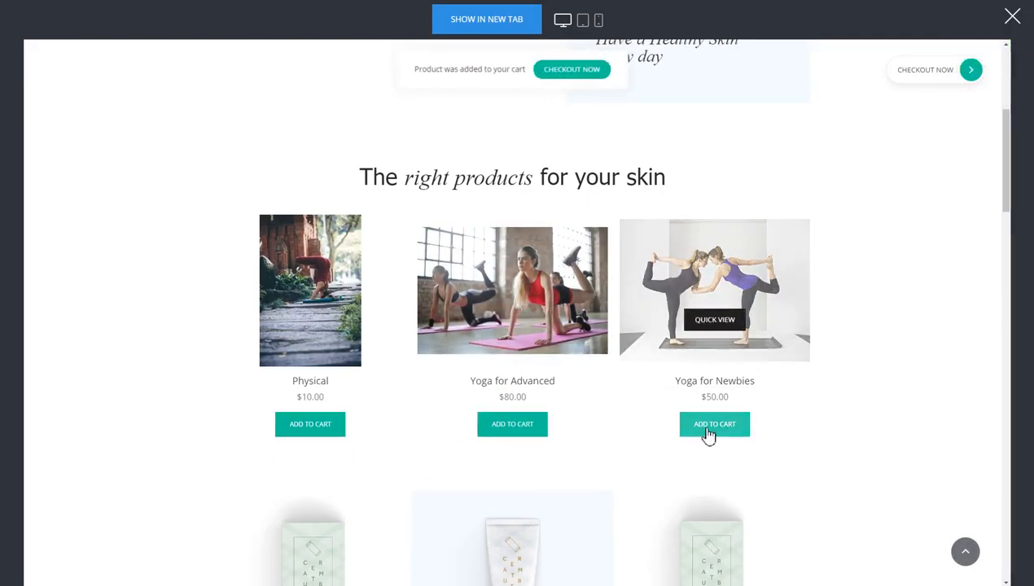
pyautogui.click(334, 428)
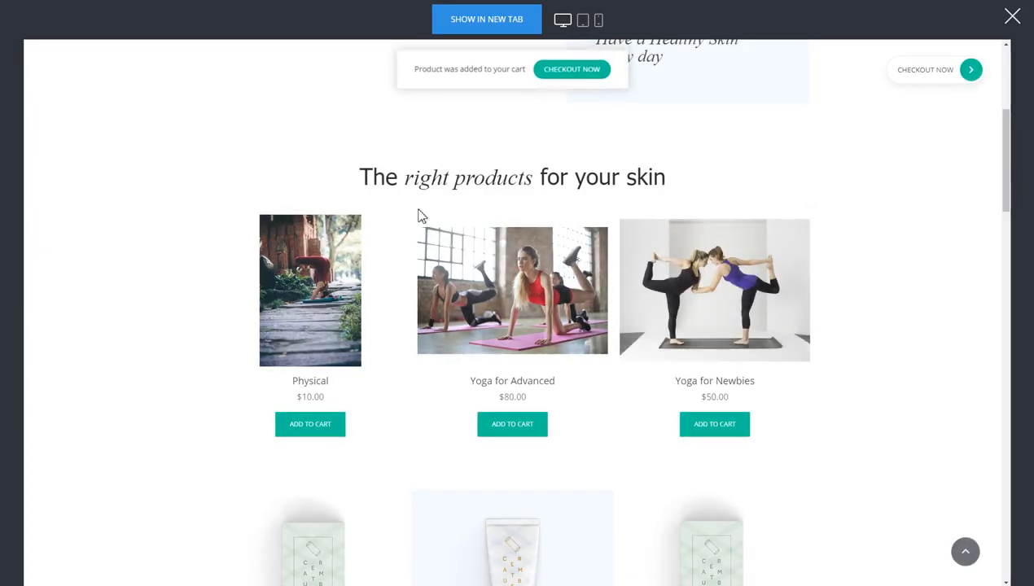
pyautogui.click(954, 72)
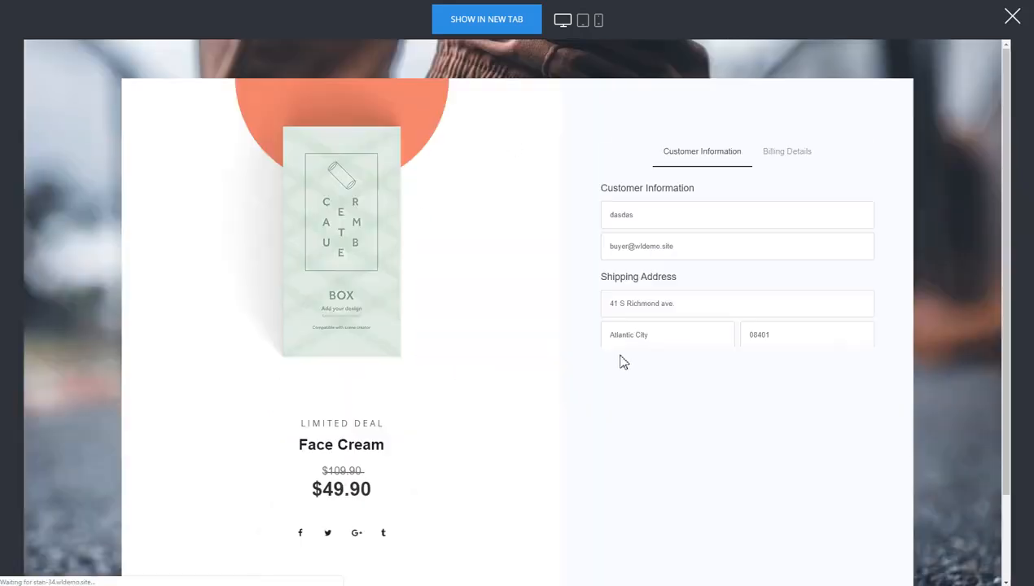
# - Continue to Billing Details, check both items' quantity options totalling $330.00, then close the preview
pyautogui.click(759, 443)
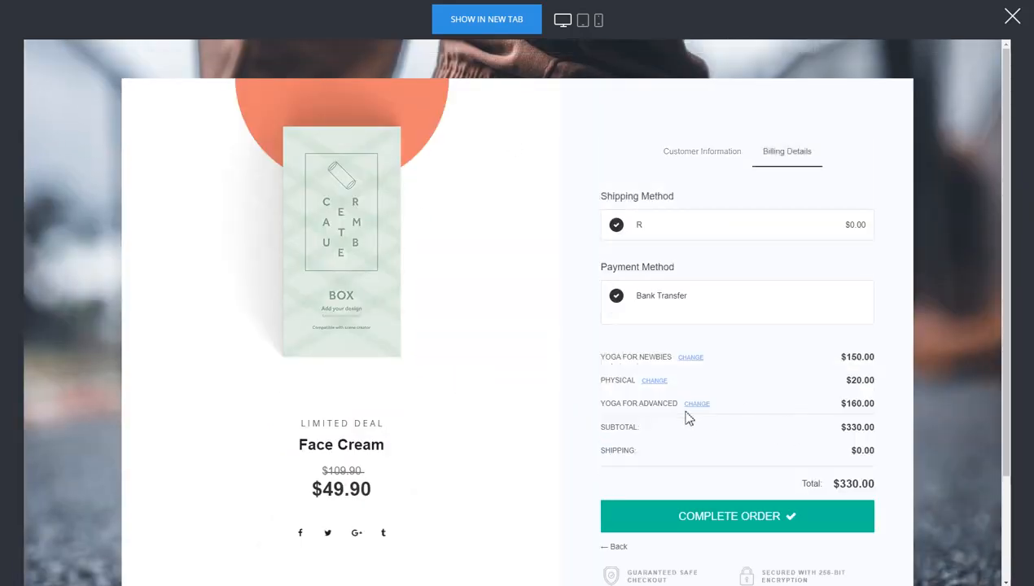
pyautogui.click(652, 381)
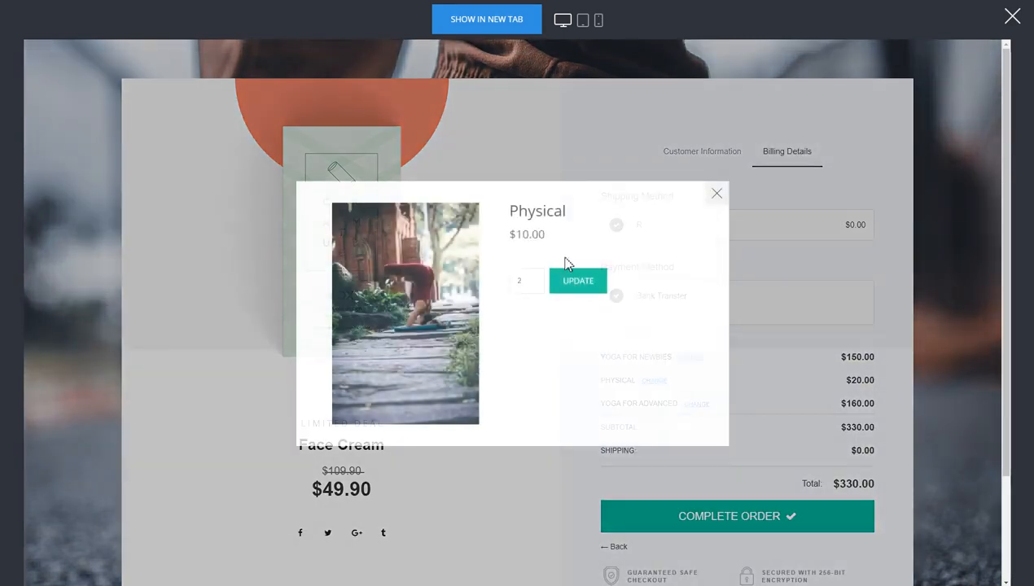
pyautogui.click(715, 194)
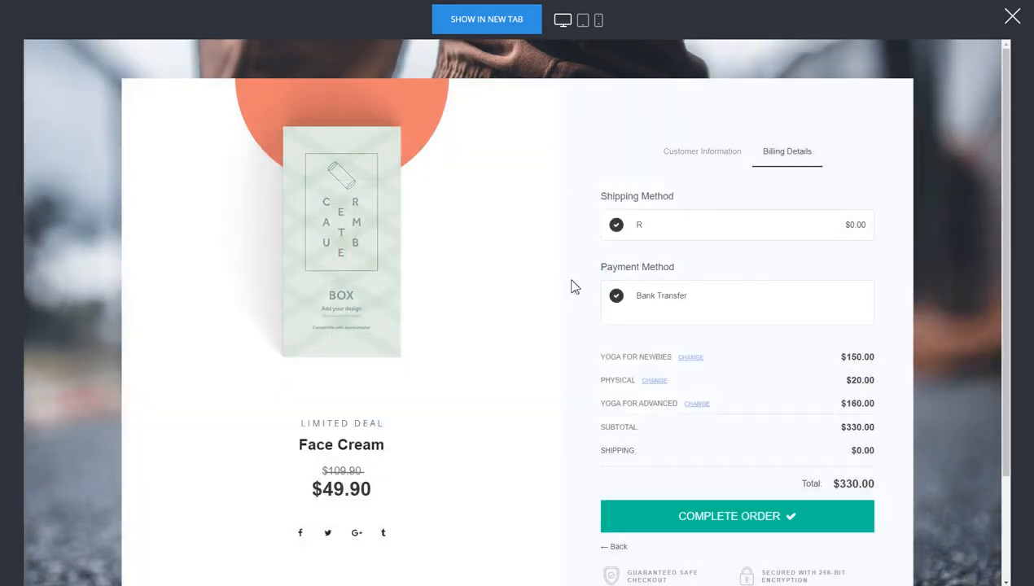
pyautogui.click(695, 405)
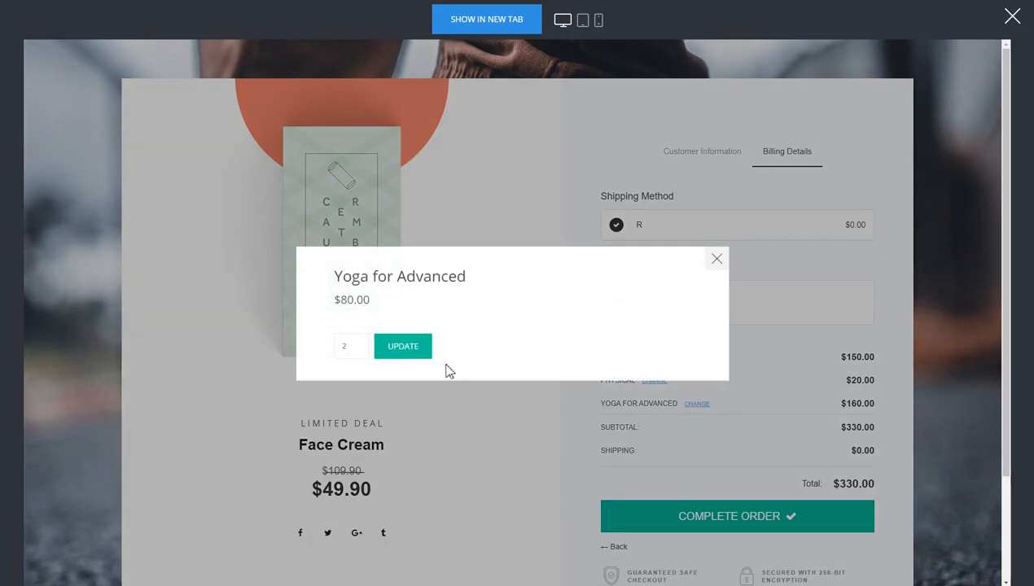
pyautogui.click(716, 246)
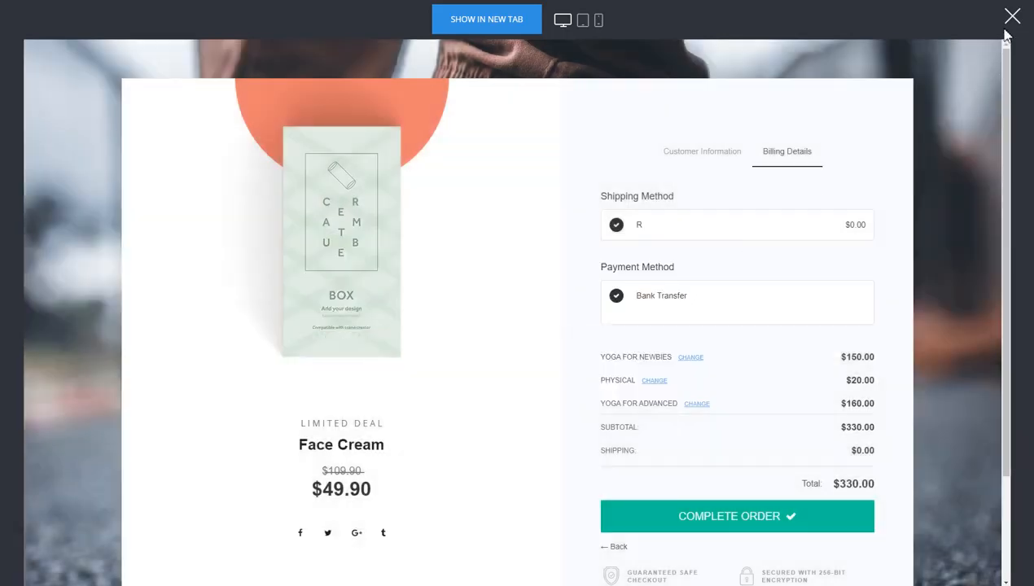
pyautogui.click(1011, 16)
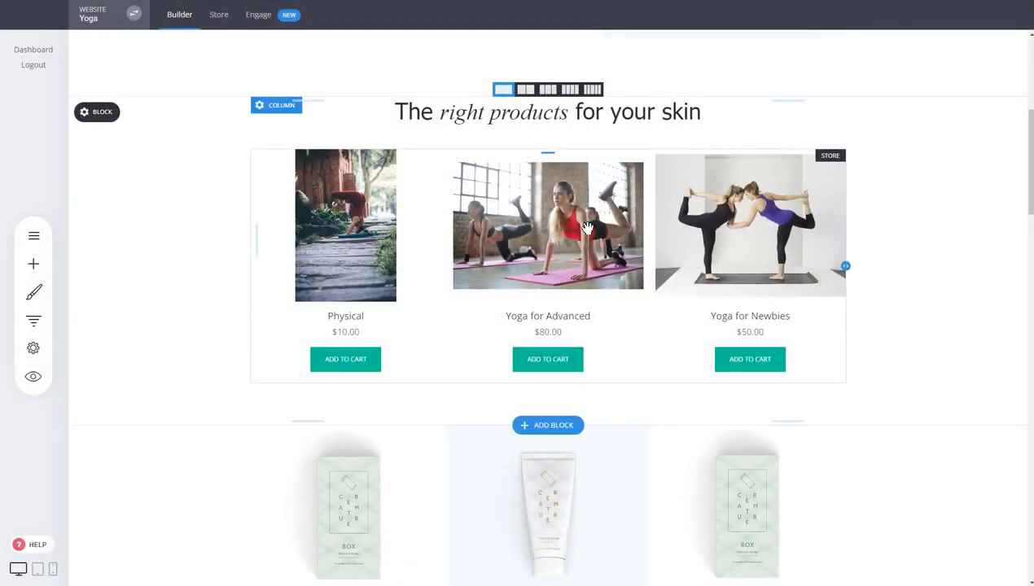
pyautogui.scroll(-3, 600, 224)
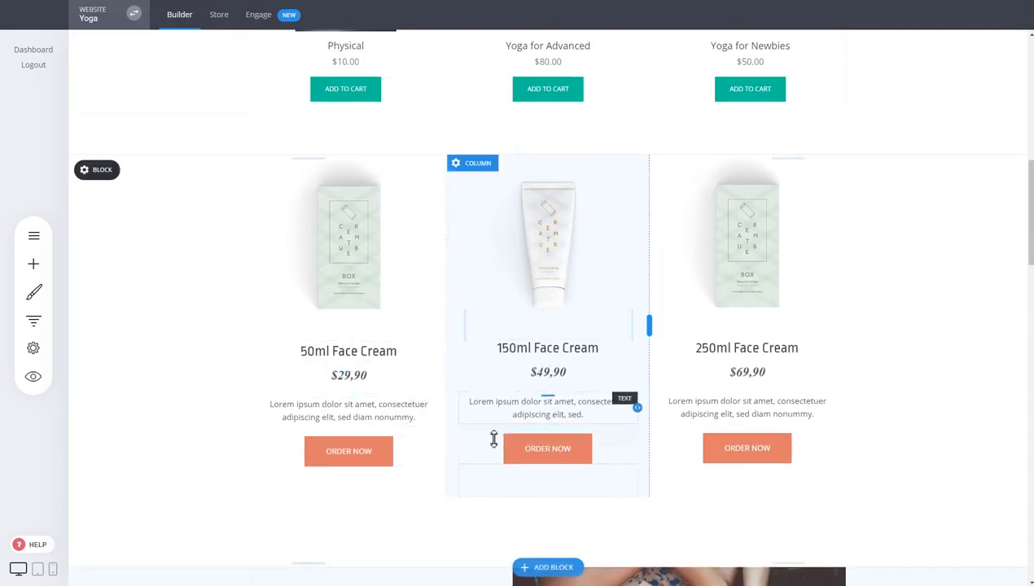
pyautogui.click(553, 458)
pyautogui.click(524, 419)
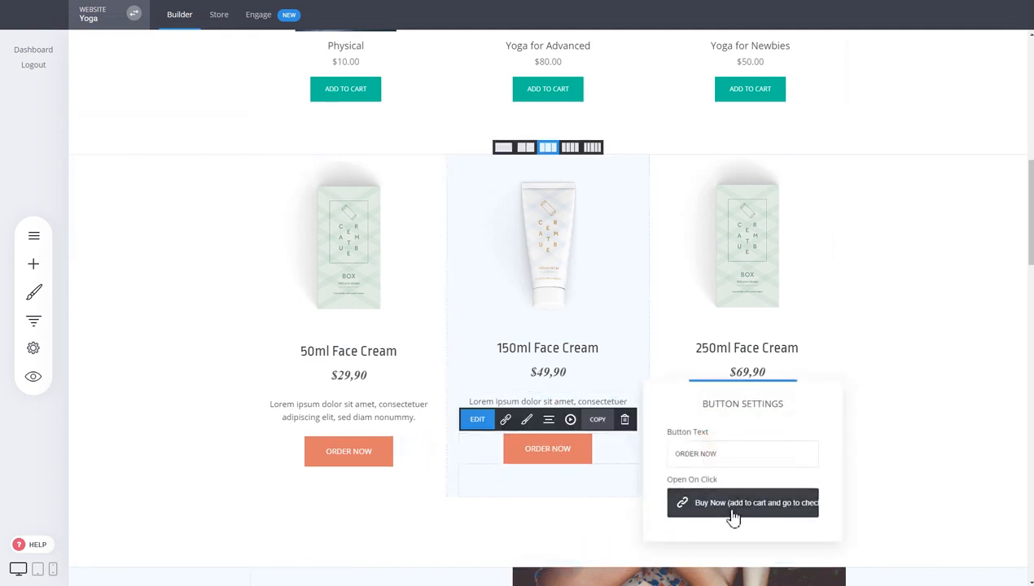
pyautogui.click(840, 354)
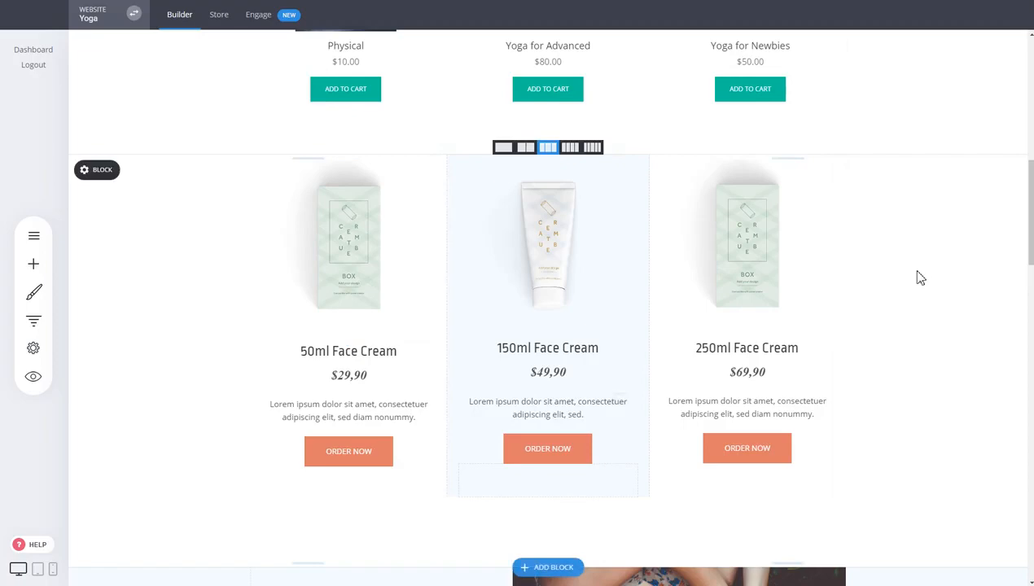
pyautogui.scroll(7, 919, 279)
pyautogui.scroll(-3, 511, 296)
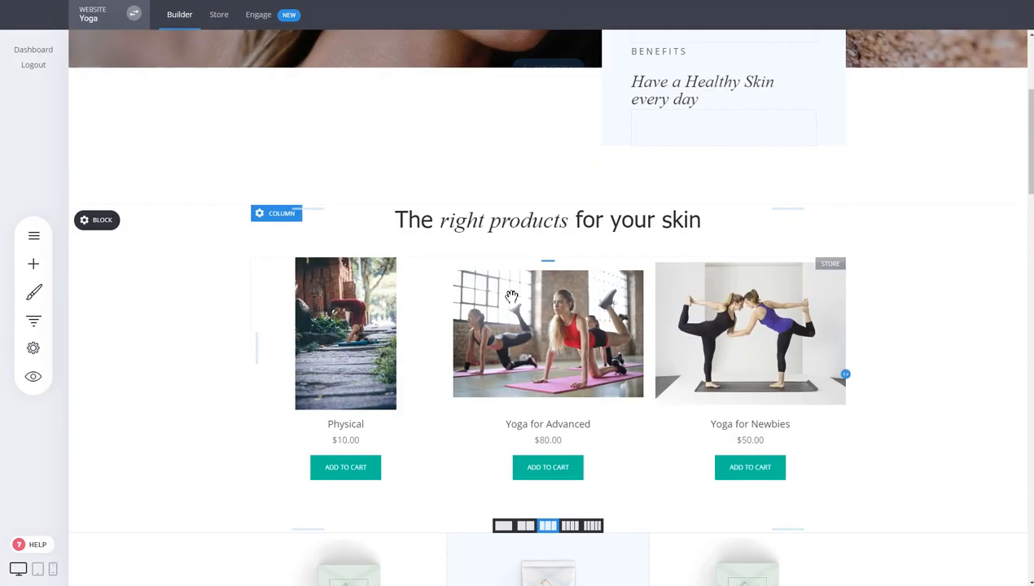
# - Delete the yoga Store widget so the three face creams sit right under the heading
pyautogui.click(434, 241)
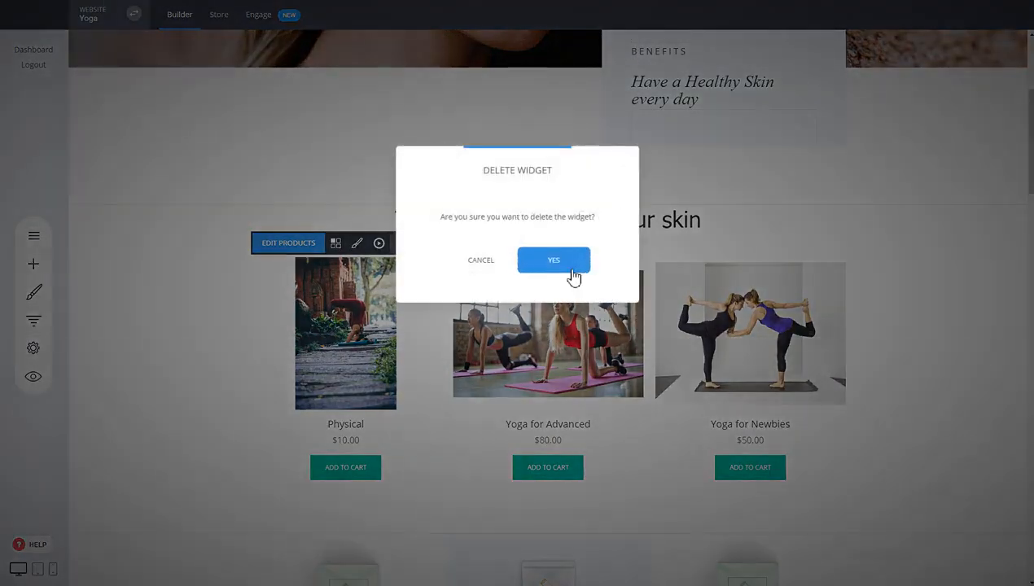
pyautogui.click(574, 278)
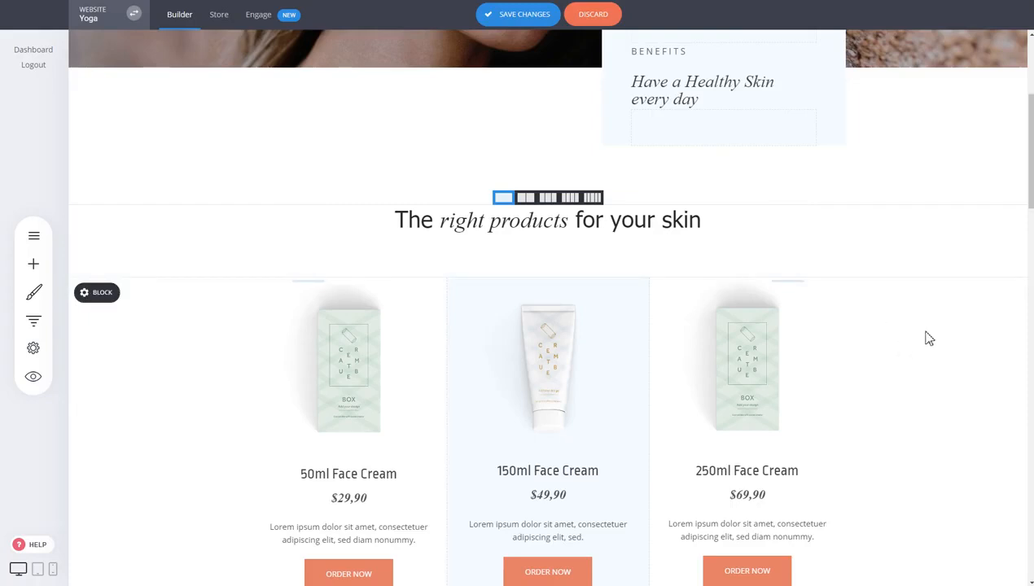
pyautogui.scroll(3, 925, 337)
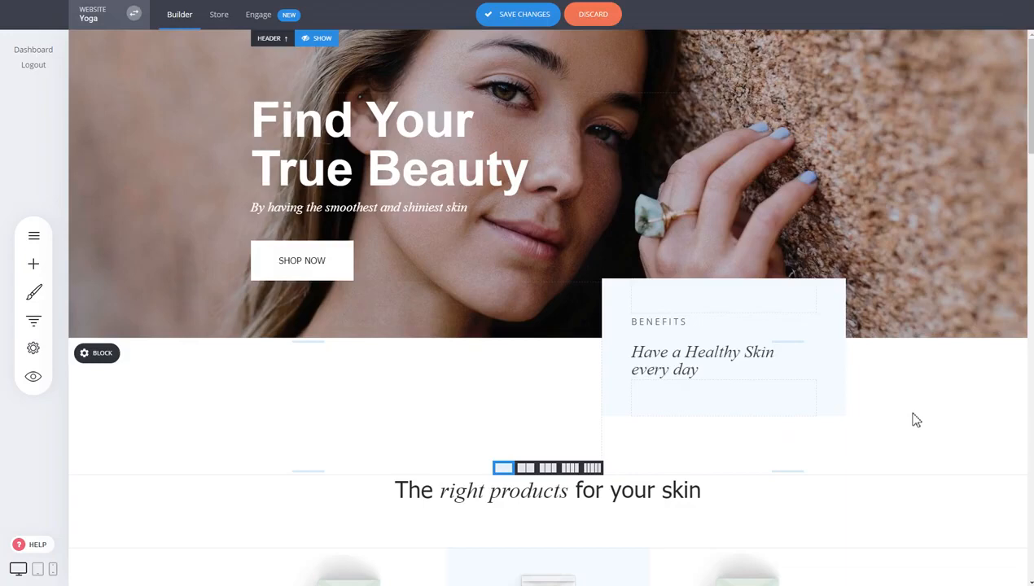
pyautogui.scroll(-4, 864, 446)
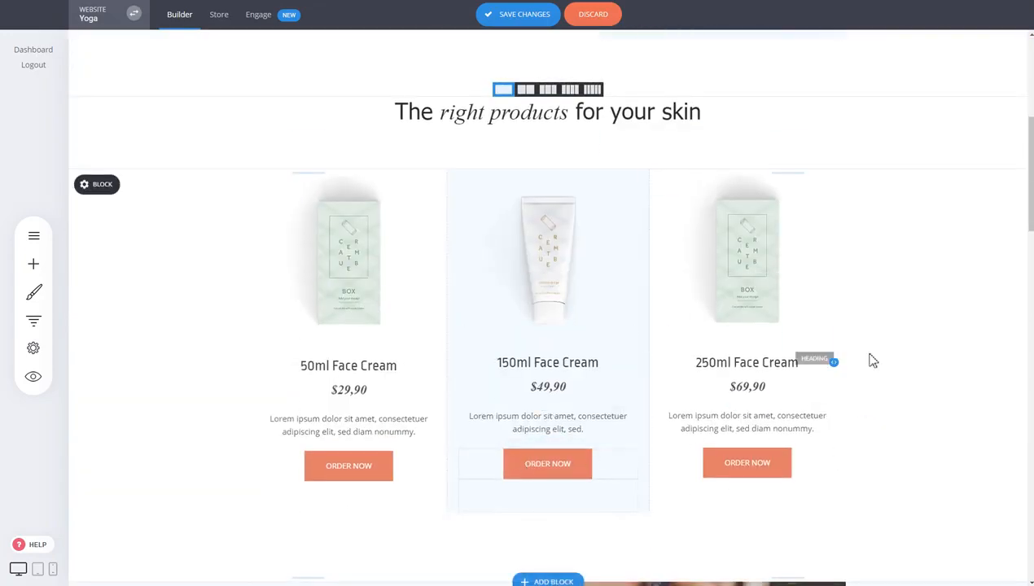